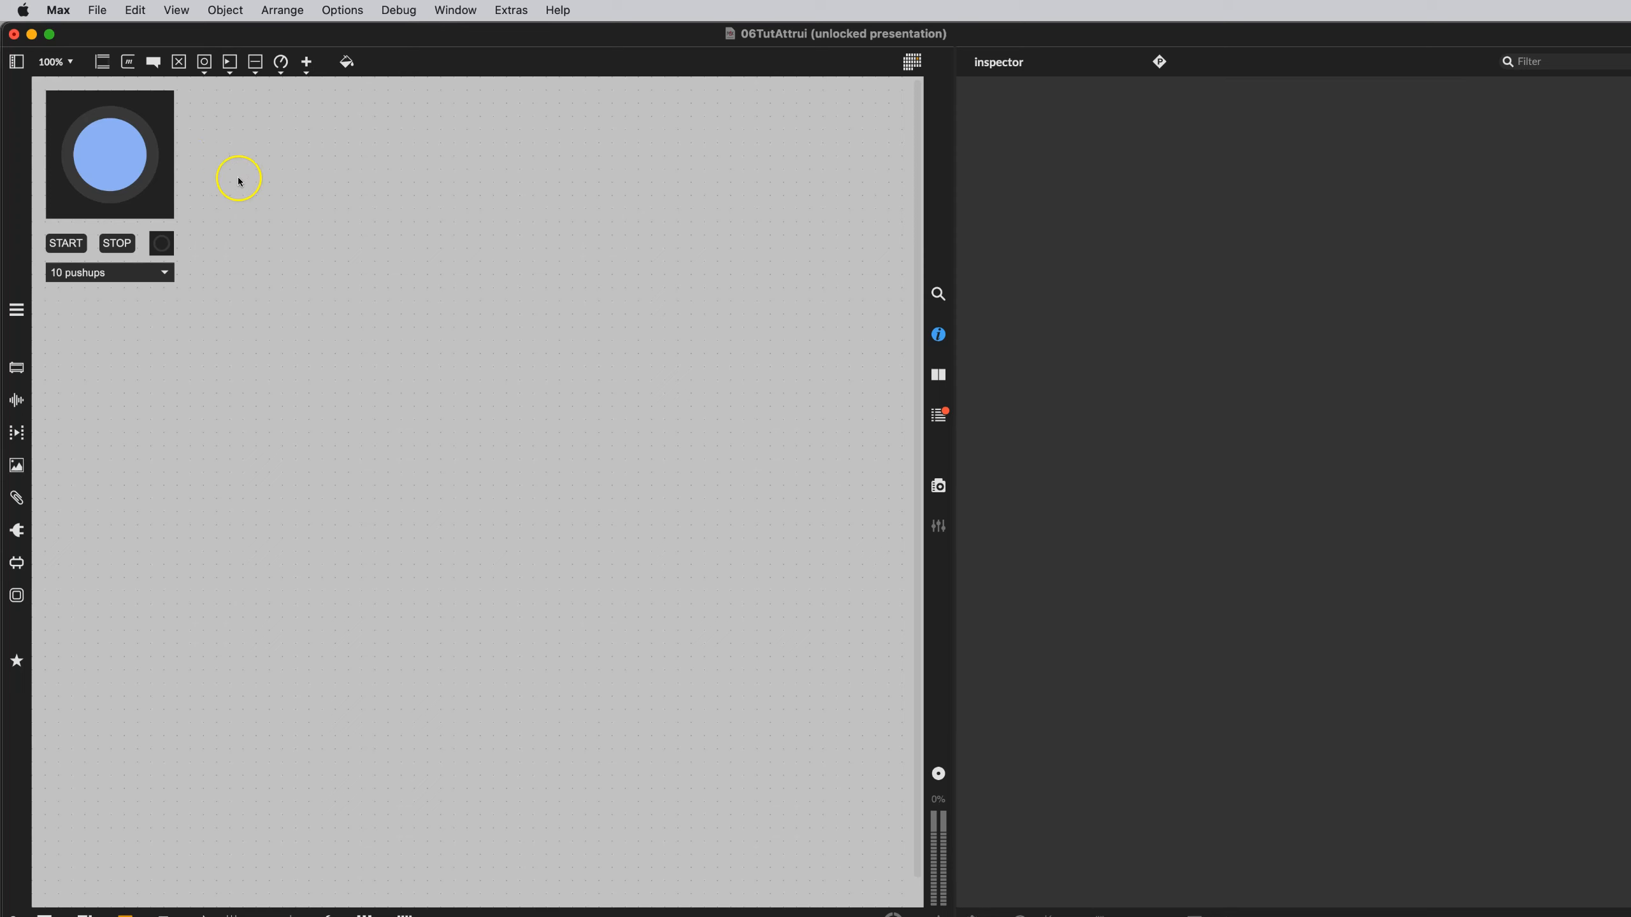
Step: Switch the 06TutAttrui patcher from presentation mode to its patching view, leaving it unlocked
key("super+e")
key("super+e")
left_click(125, 915)
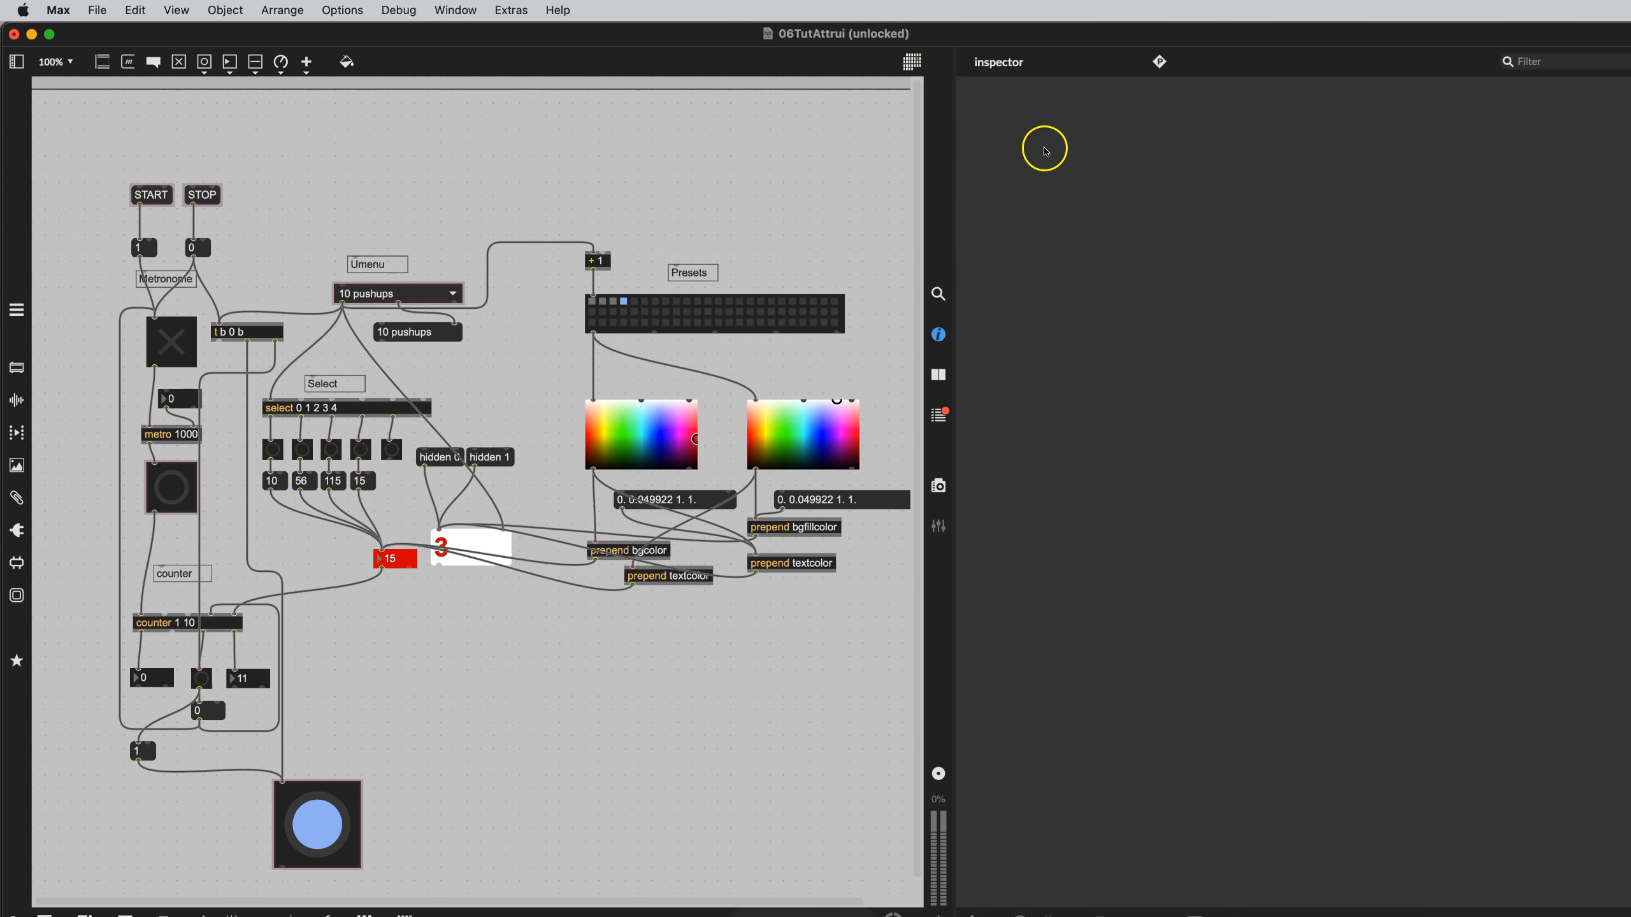
Step: Enable Open in Presentation in the patcher inspector of 06TutAttrui
left_click(937, 336)
left_click(937, 336)
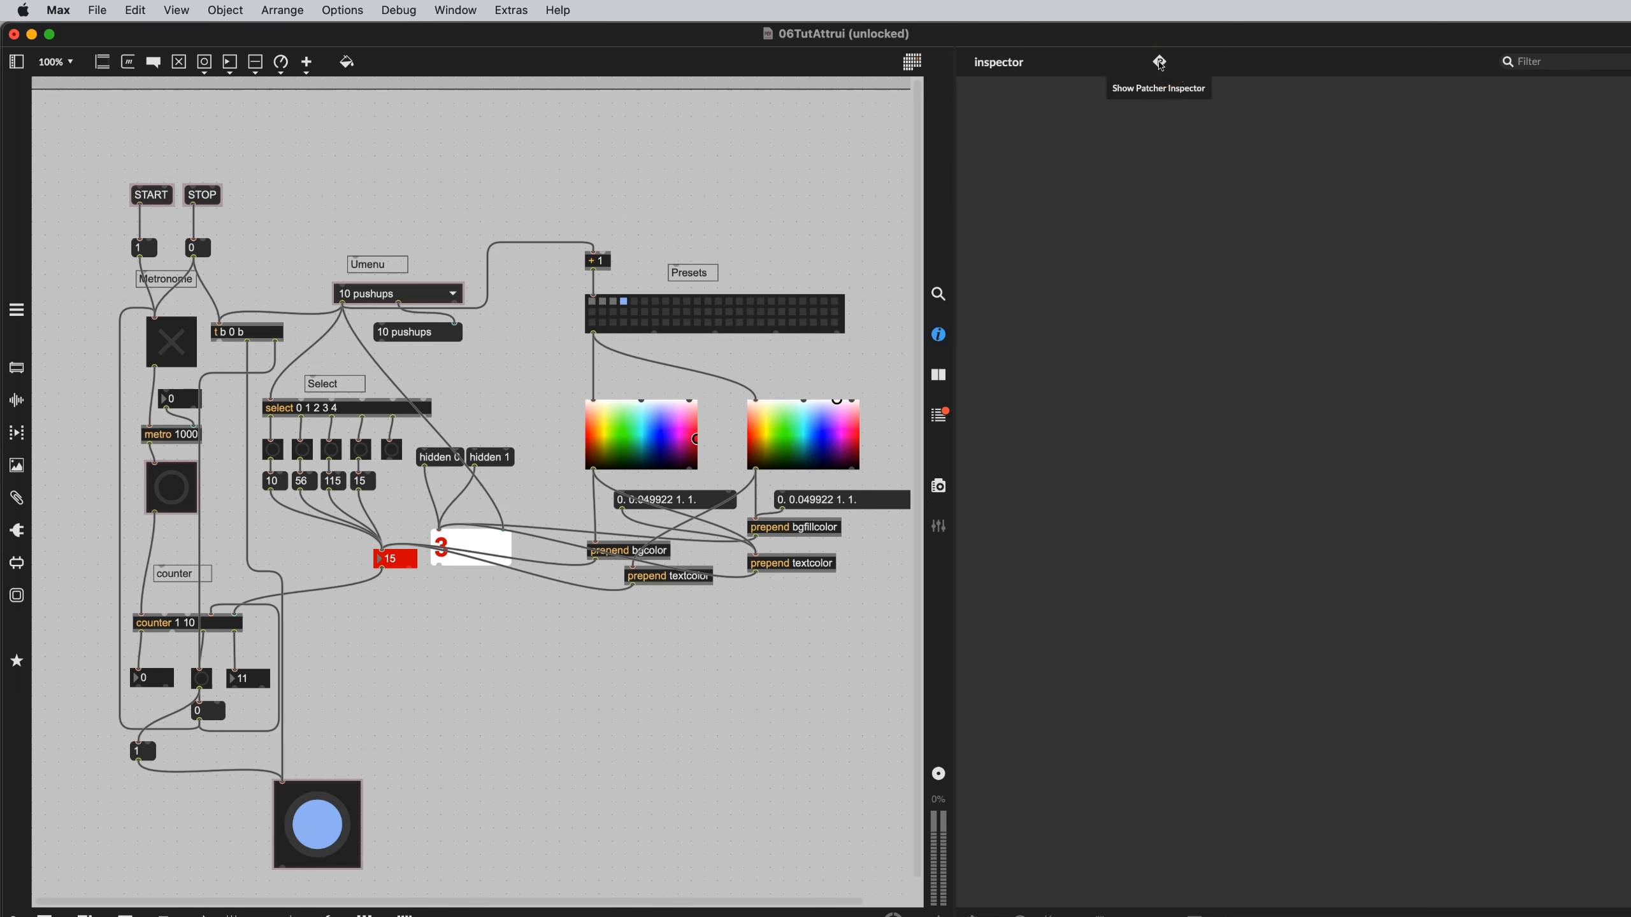
left_click(1160, 62)
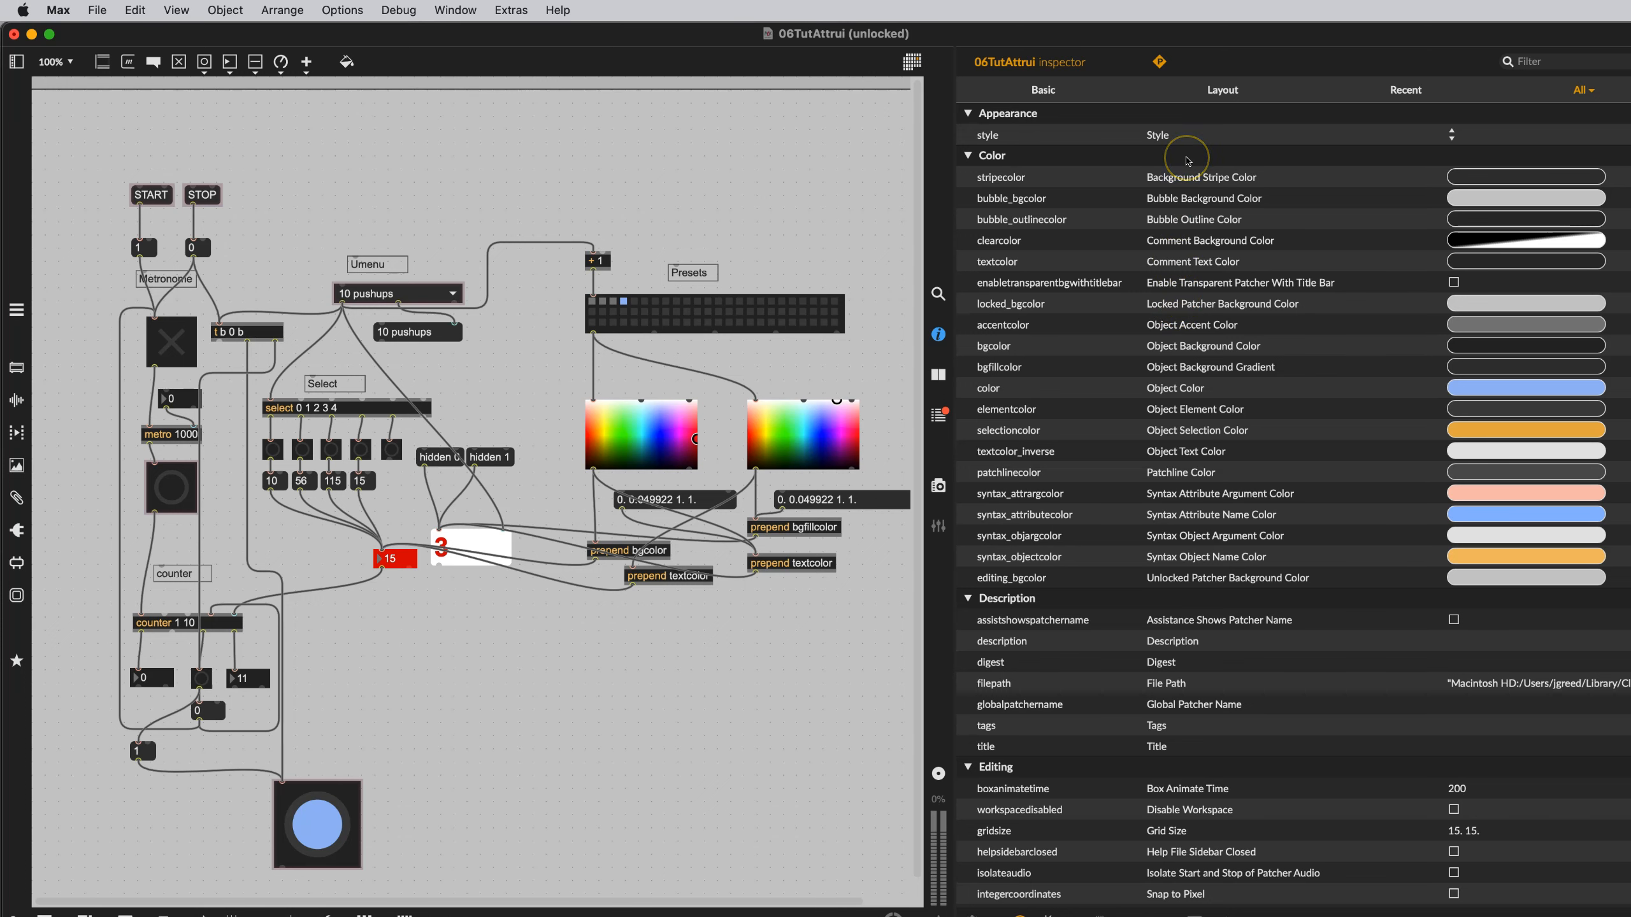
scroll(1187, 161, "down", 5)
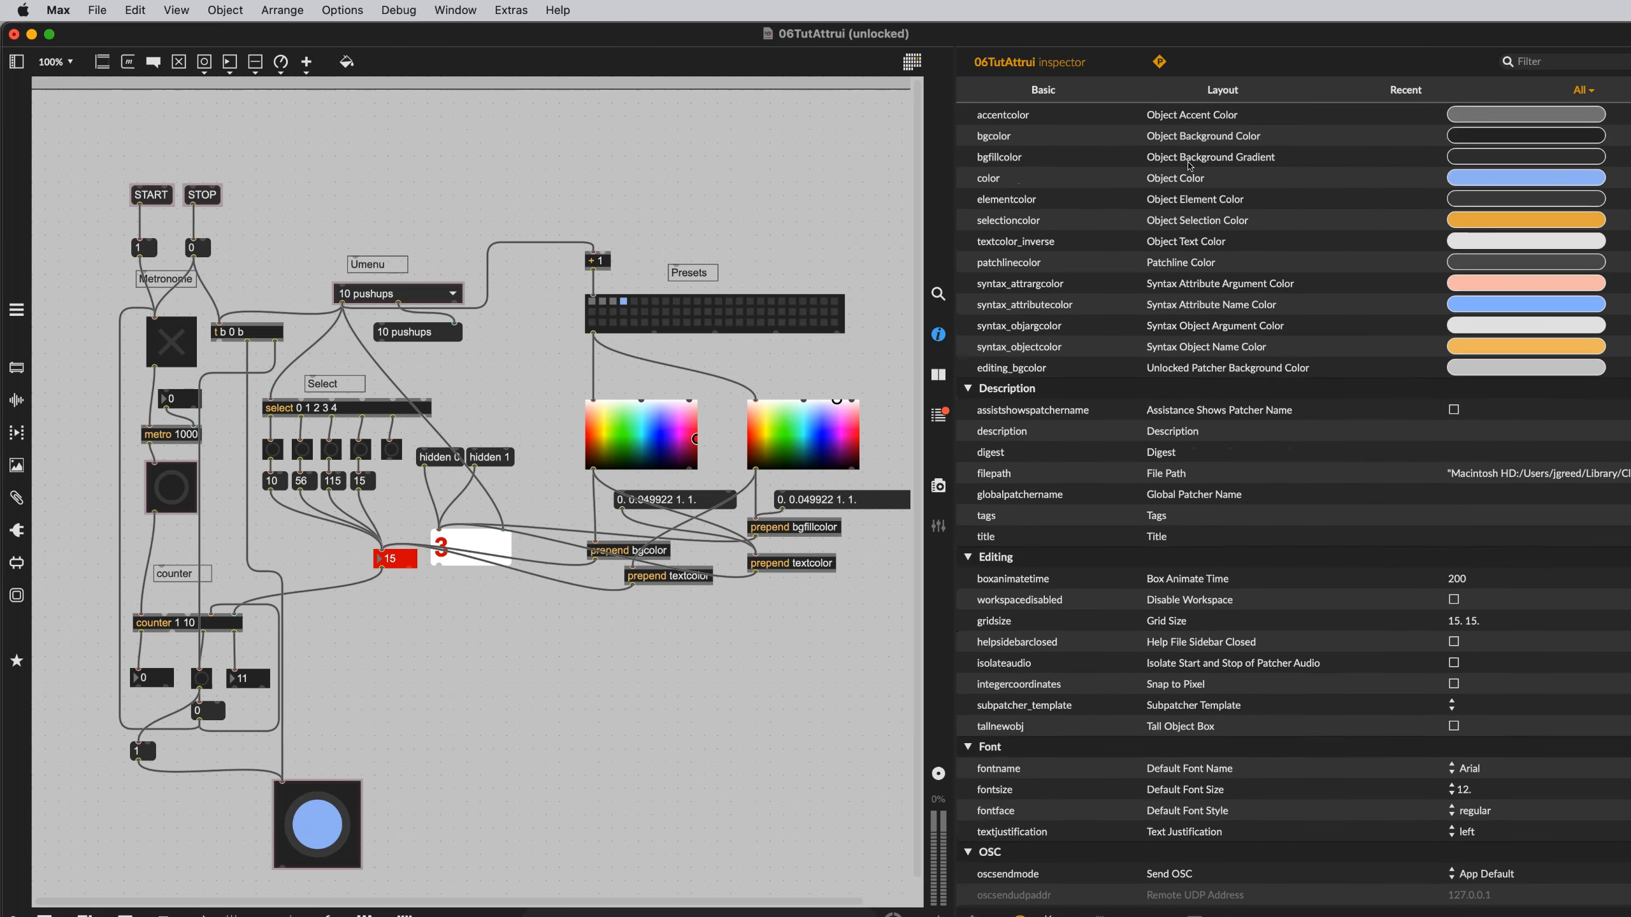
scroll(1189, 165, "down", 3)
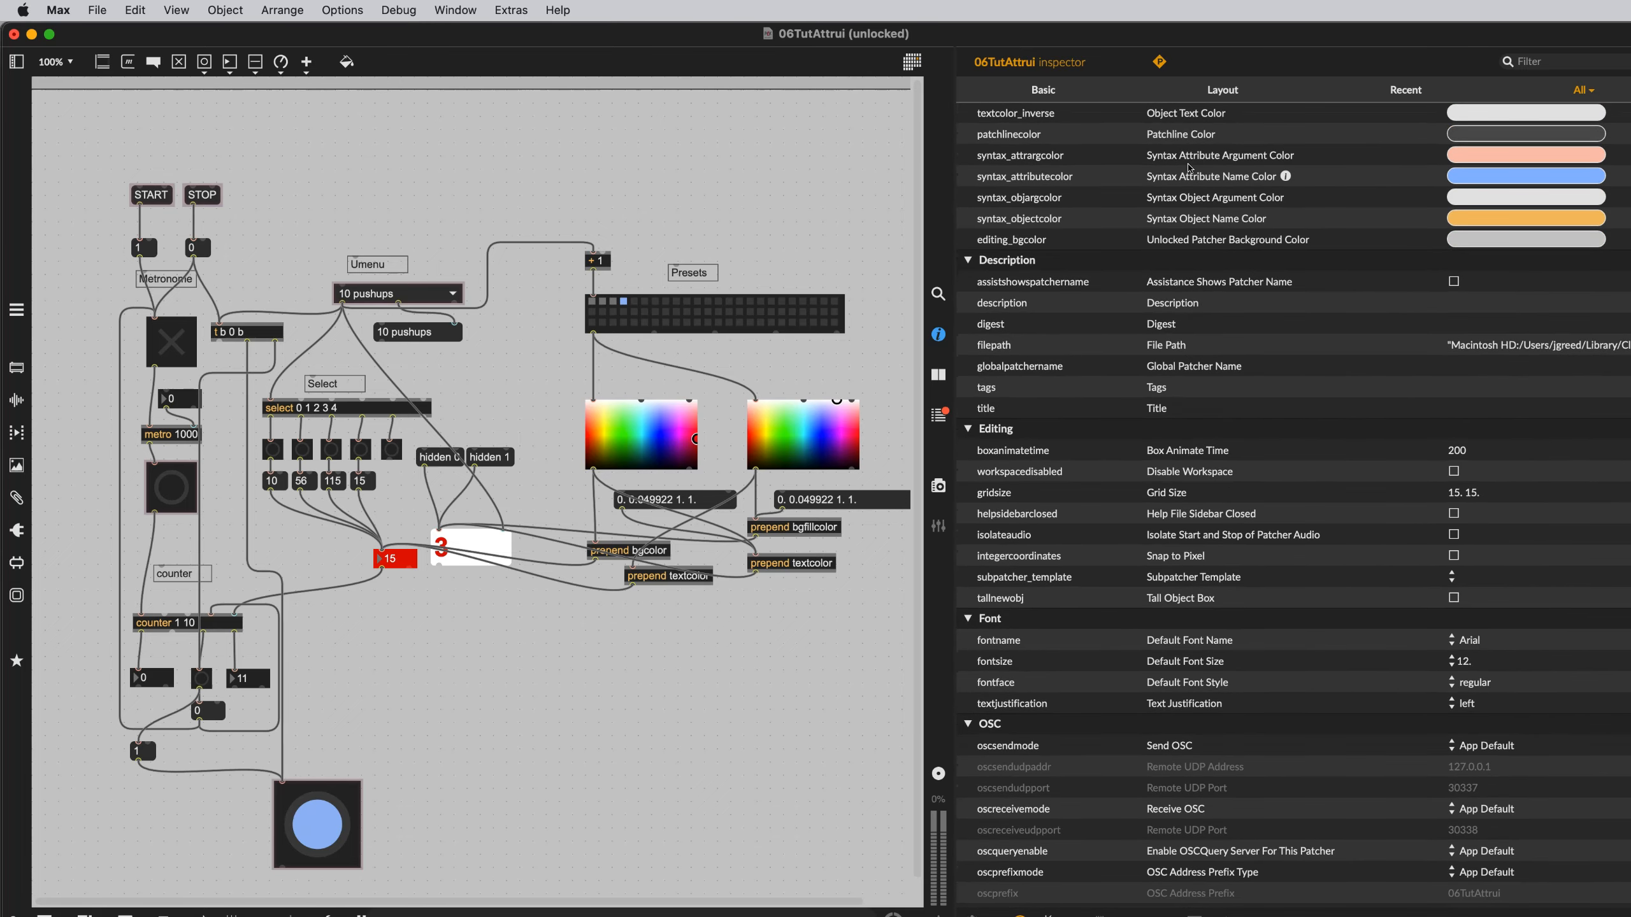
scroll(1189, 169, "down", 6)
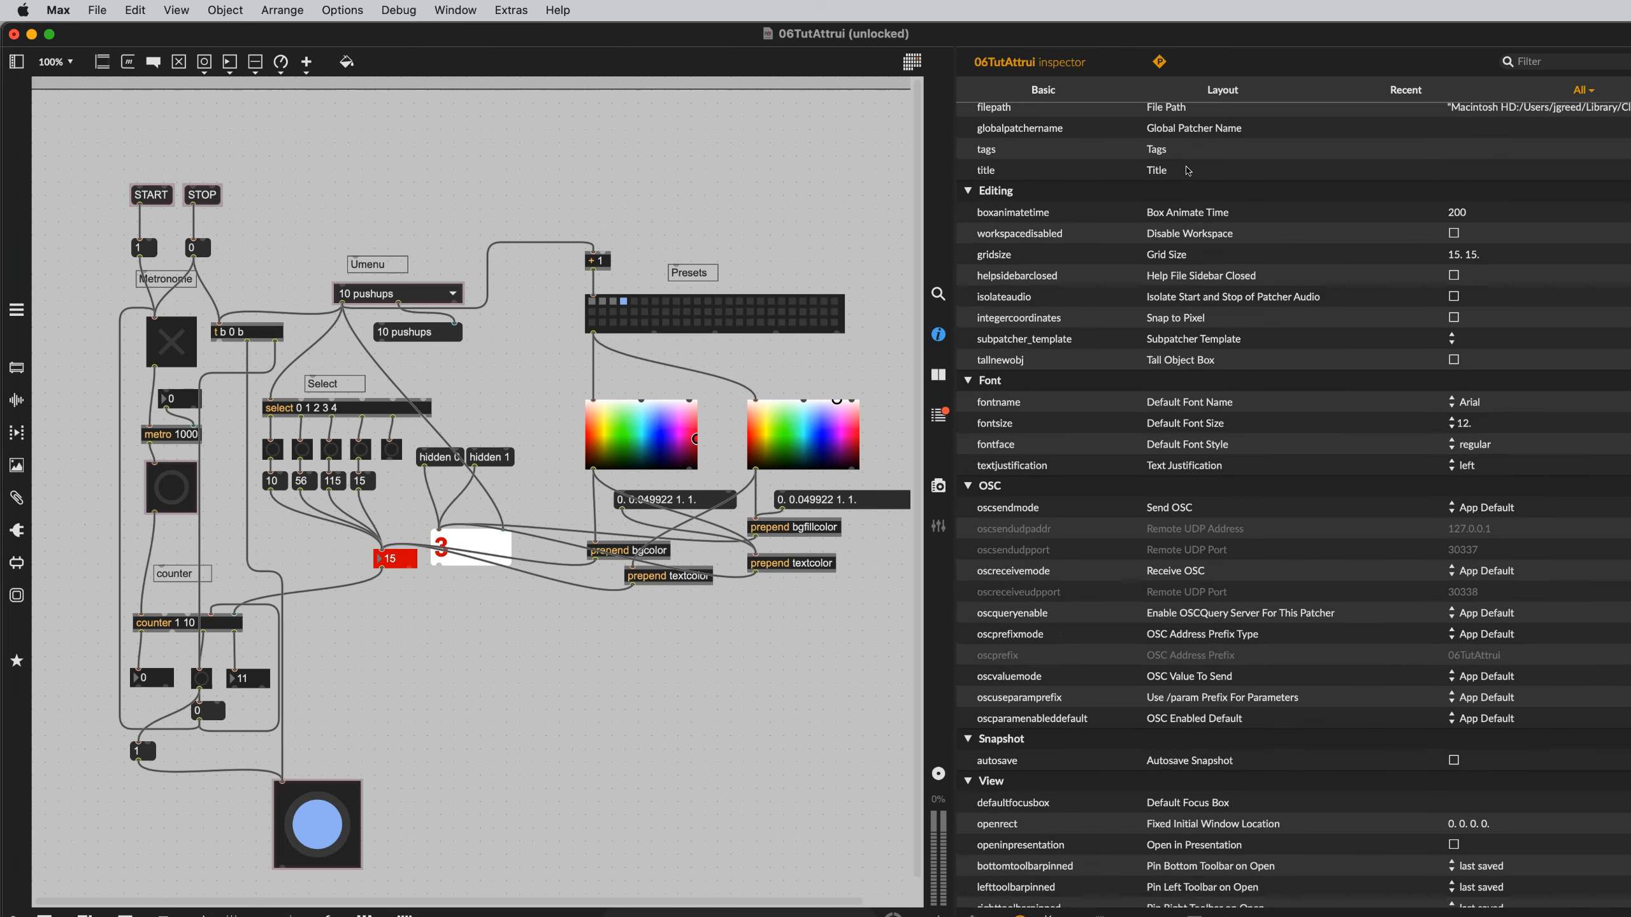
scroll(1187, 170, "down", 1)
scroll(1187, 170, "down", 5)
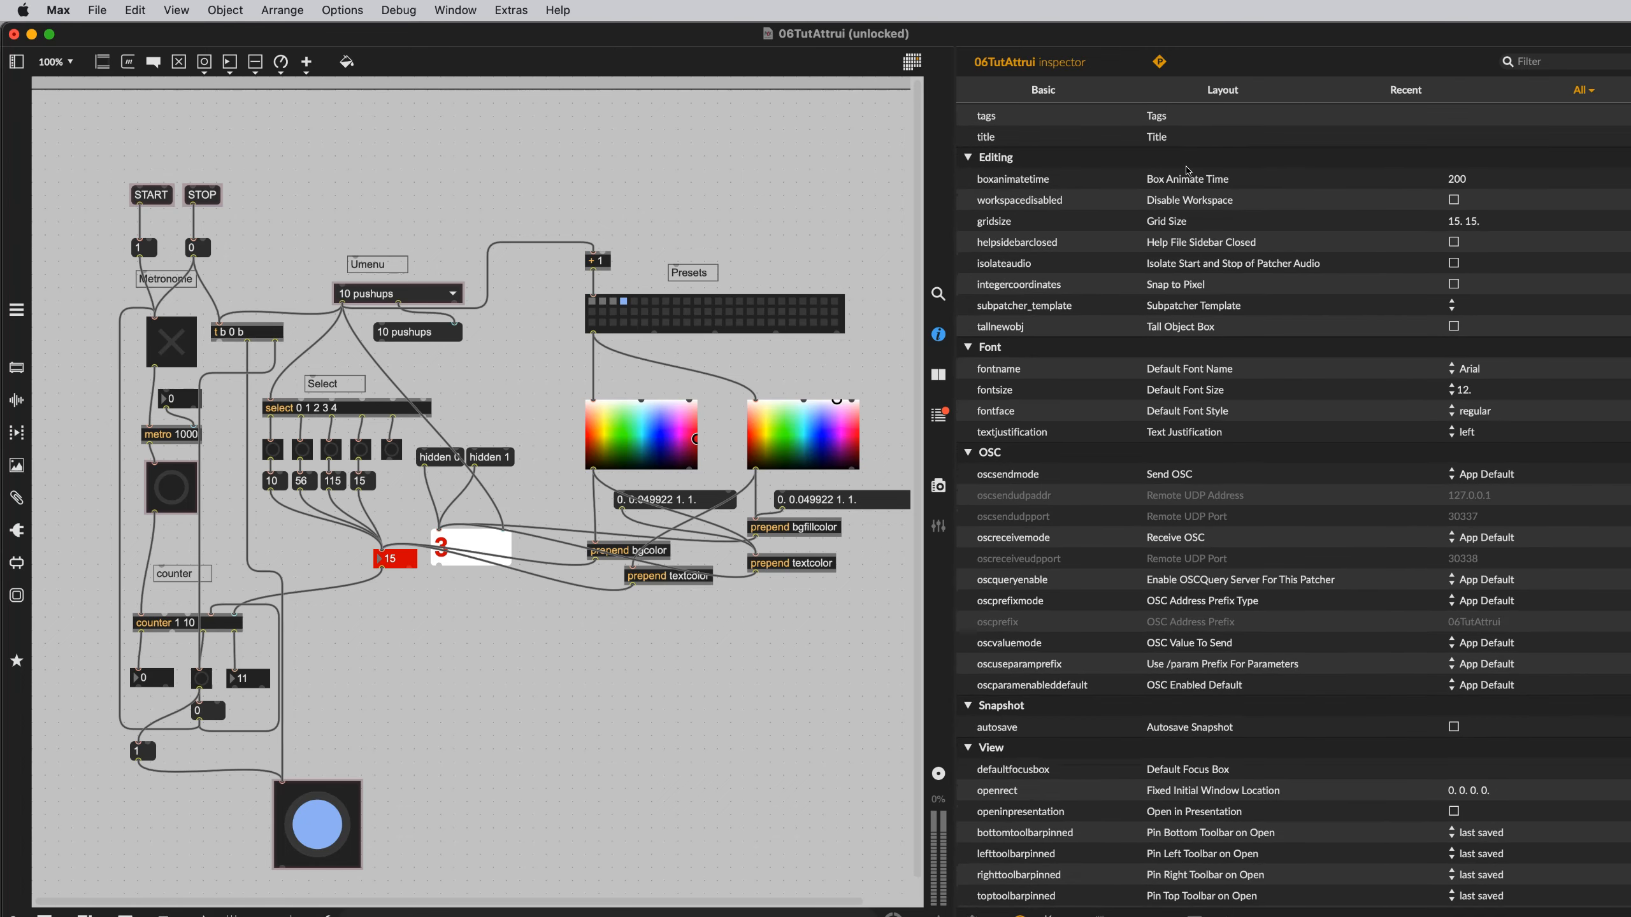
scroll(1185, 174, "down", 1)
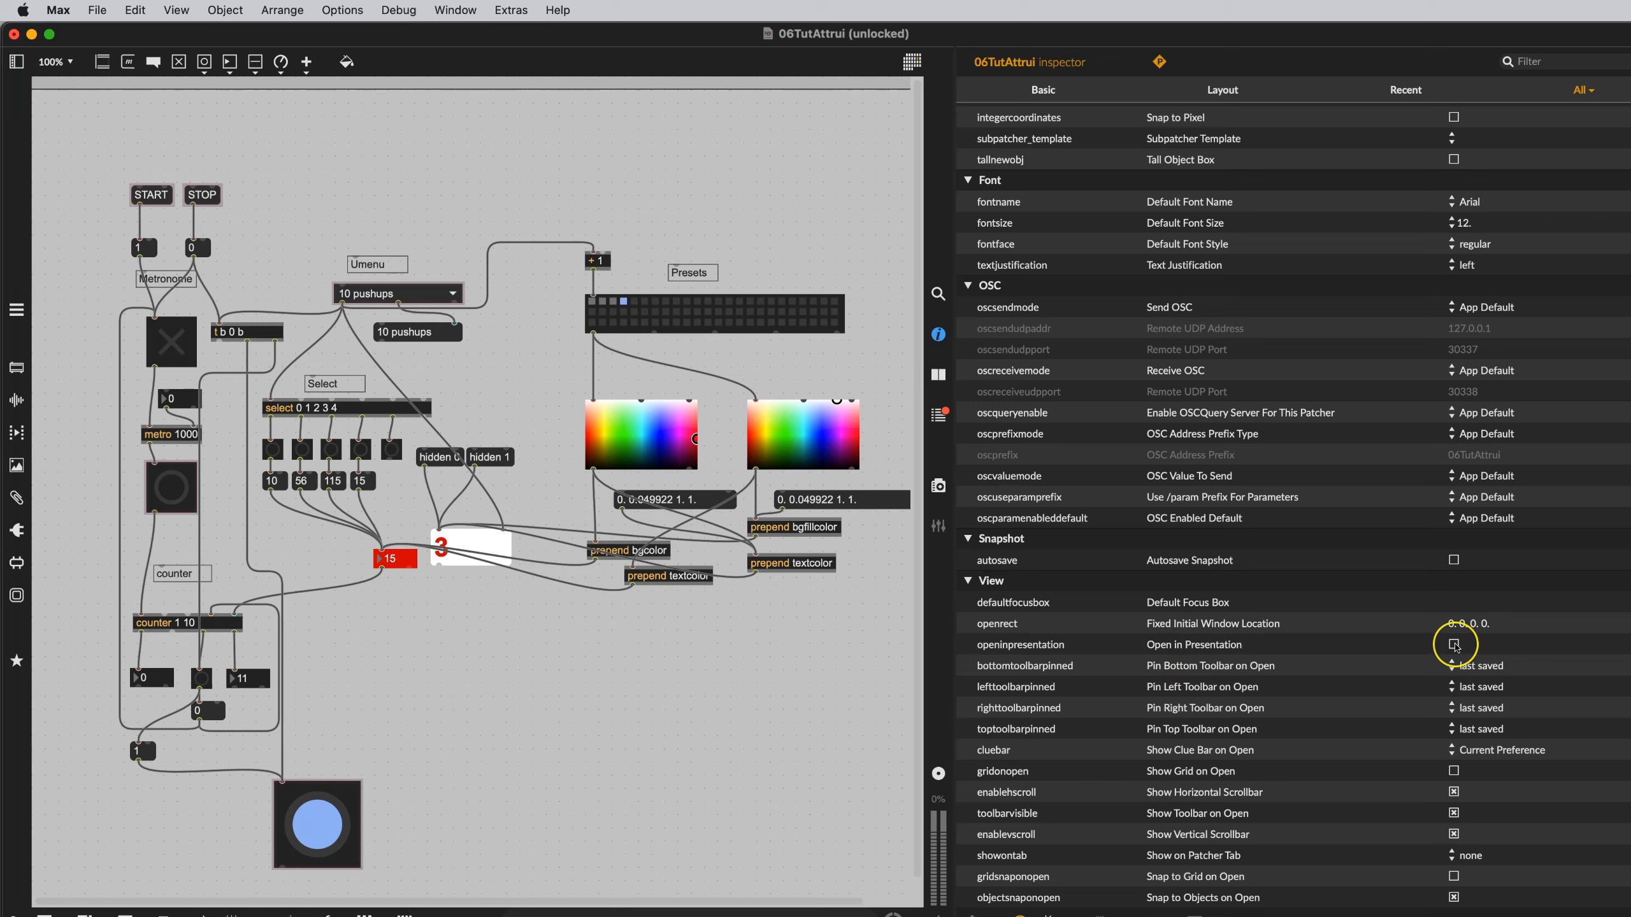
left_click(1454, 645)
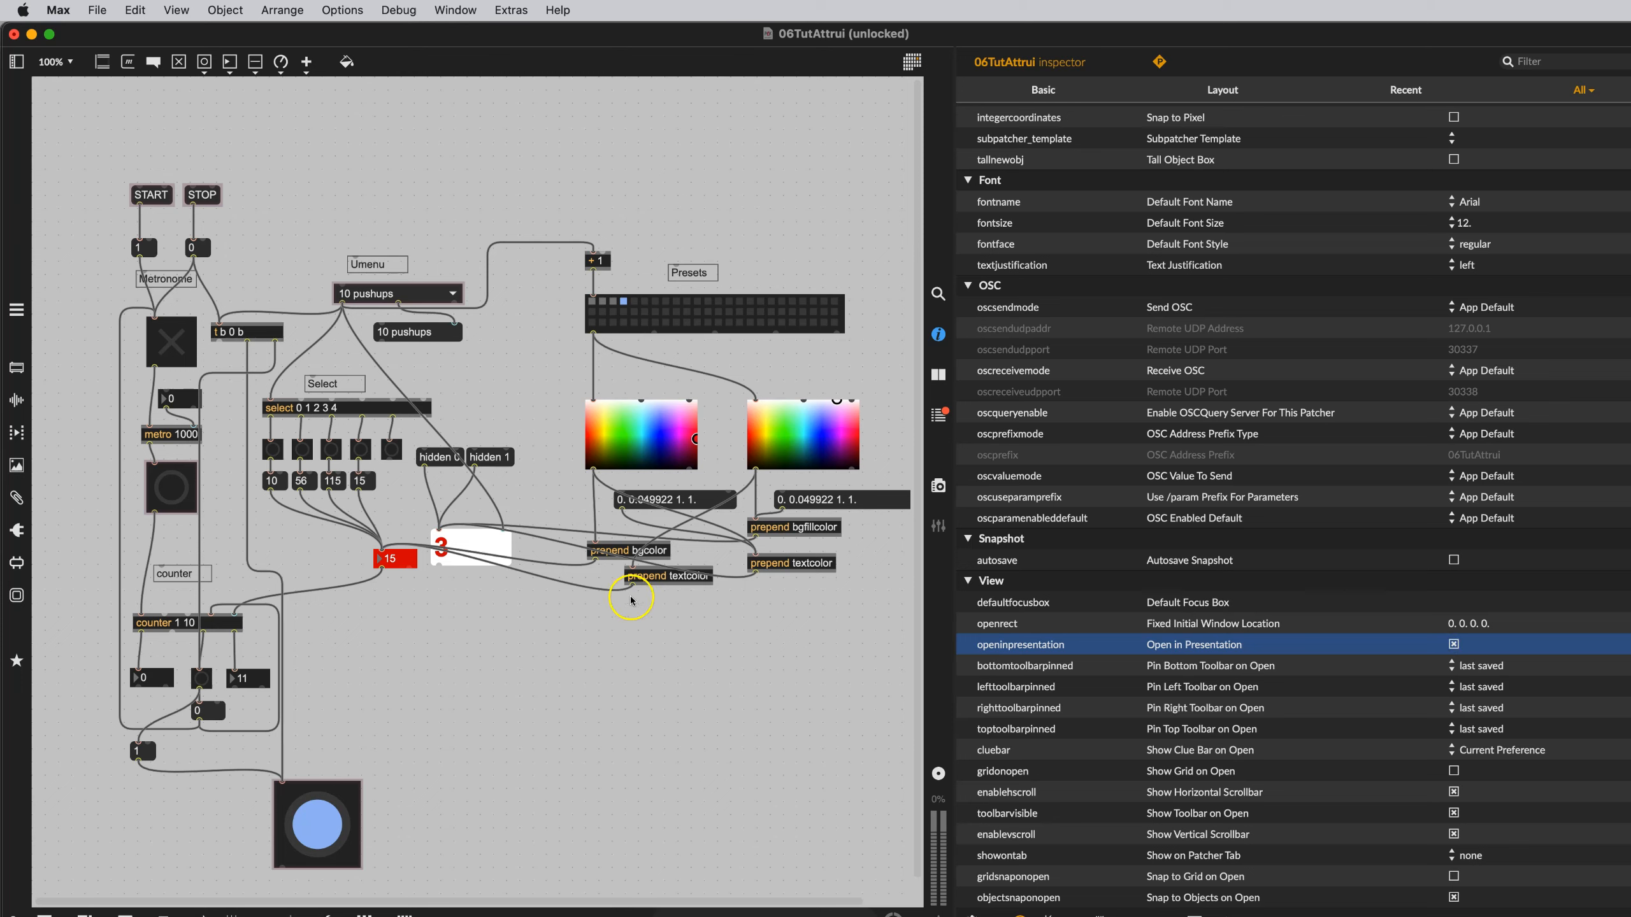
Step: Save the 06TutAttrui patcher and close it
left_click(533, 289)
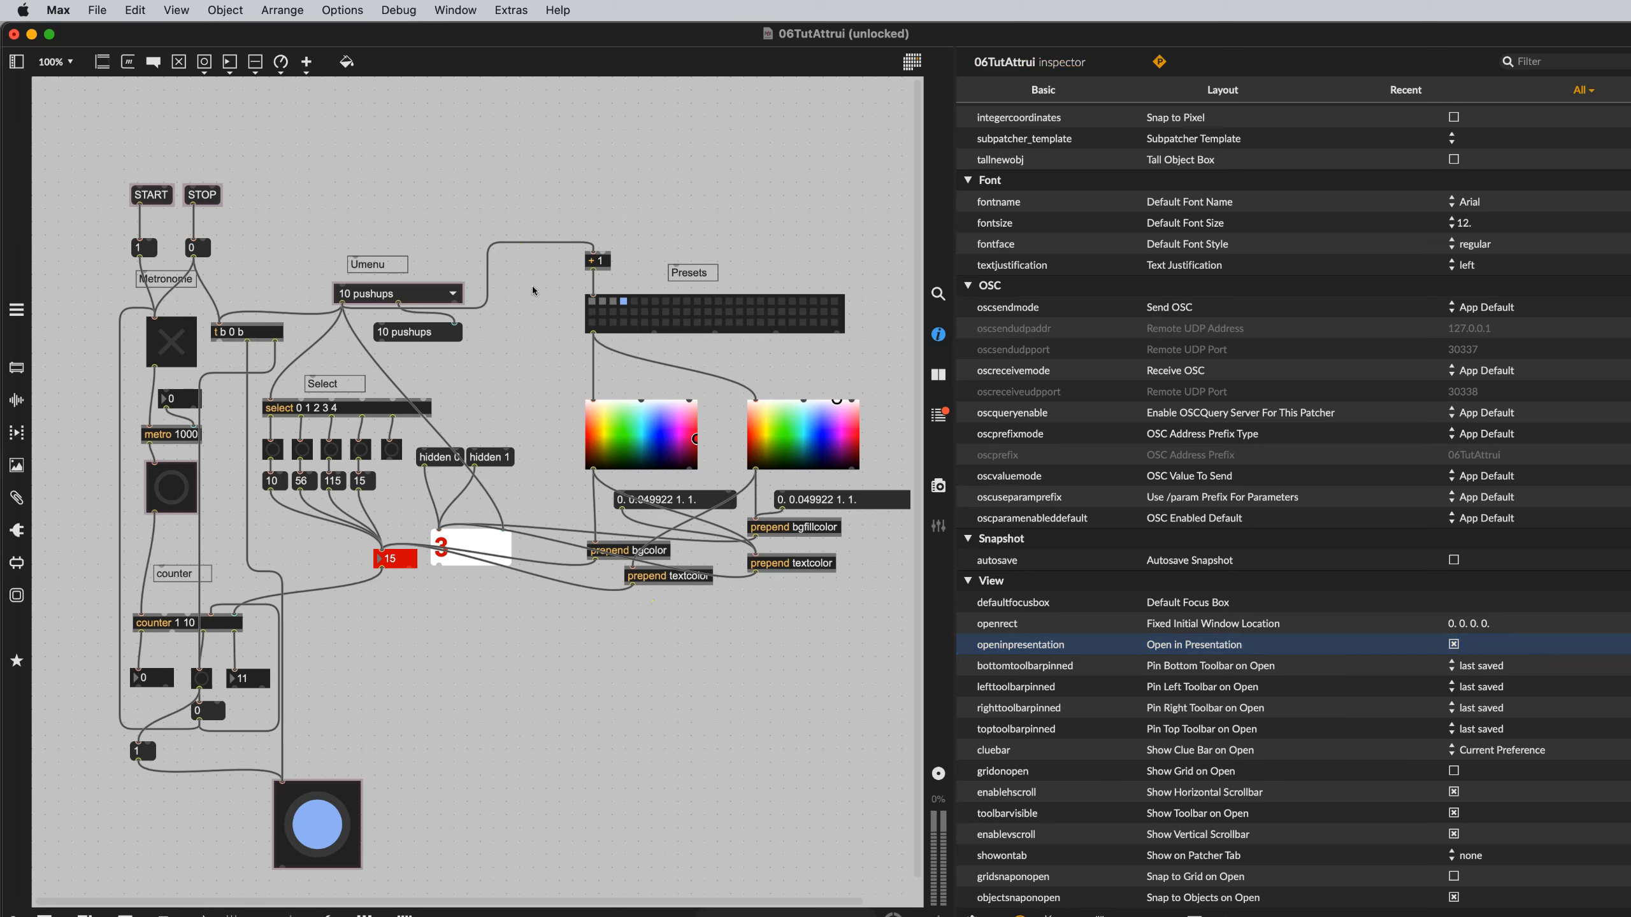
key("super+s")
left_click(519, 269)
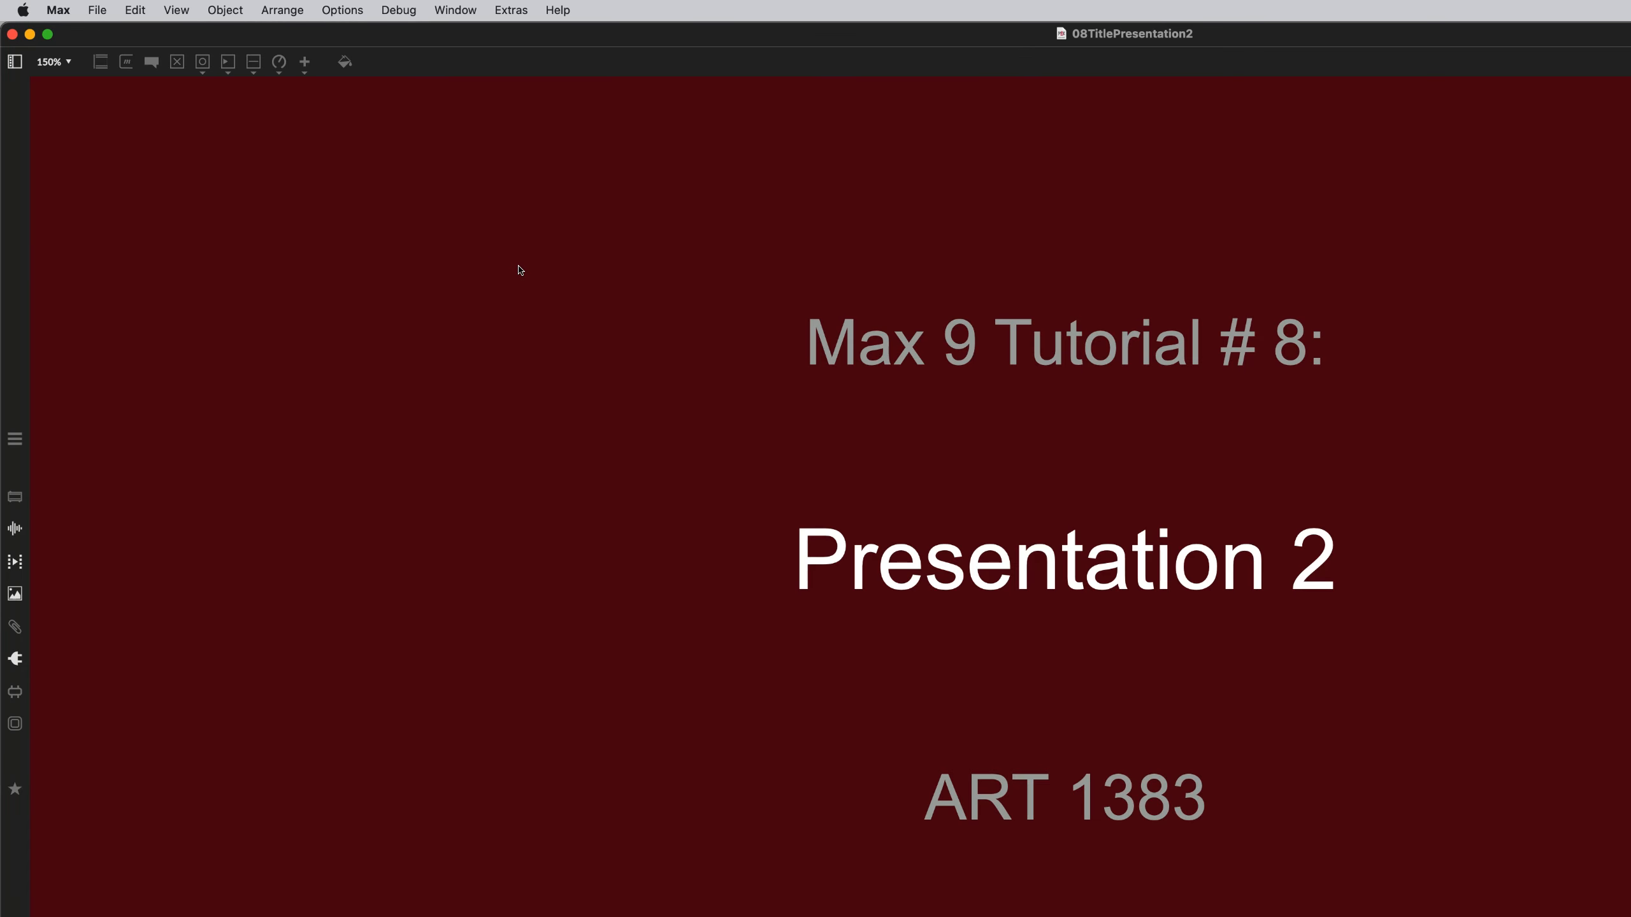
left_click_drag(518, 266, 198, 114)
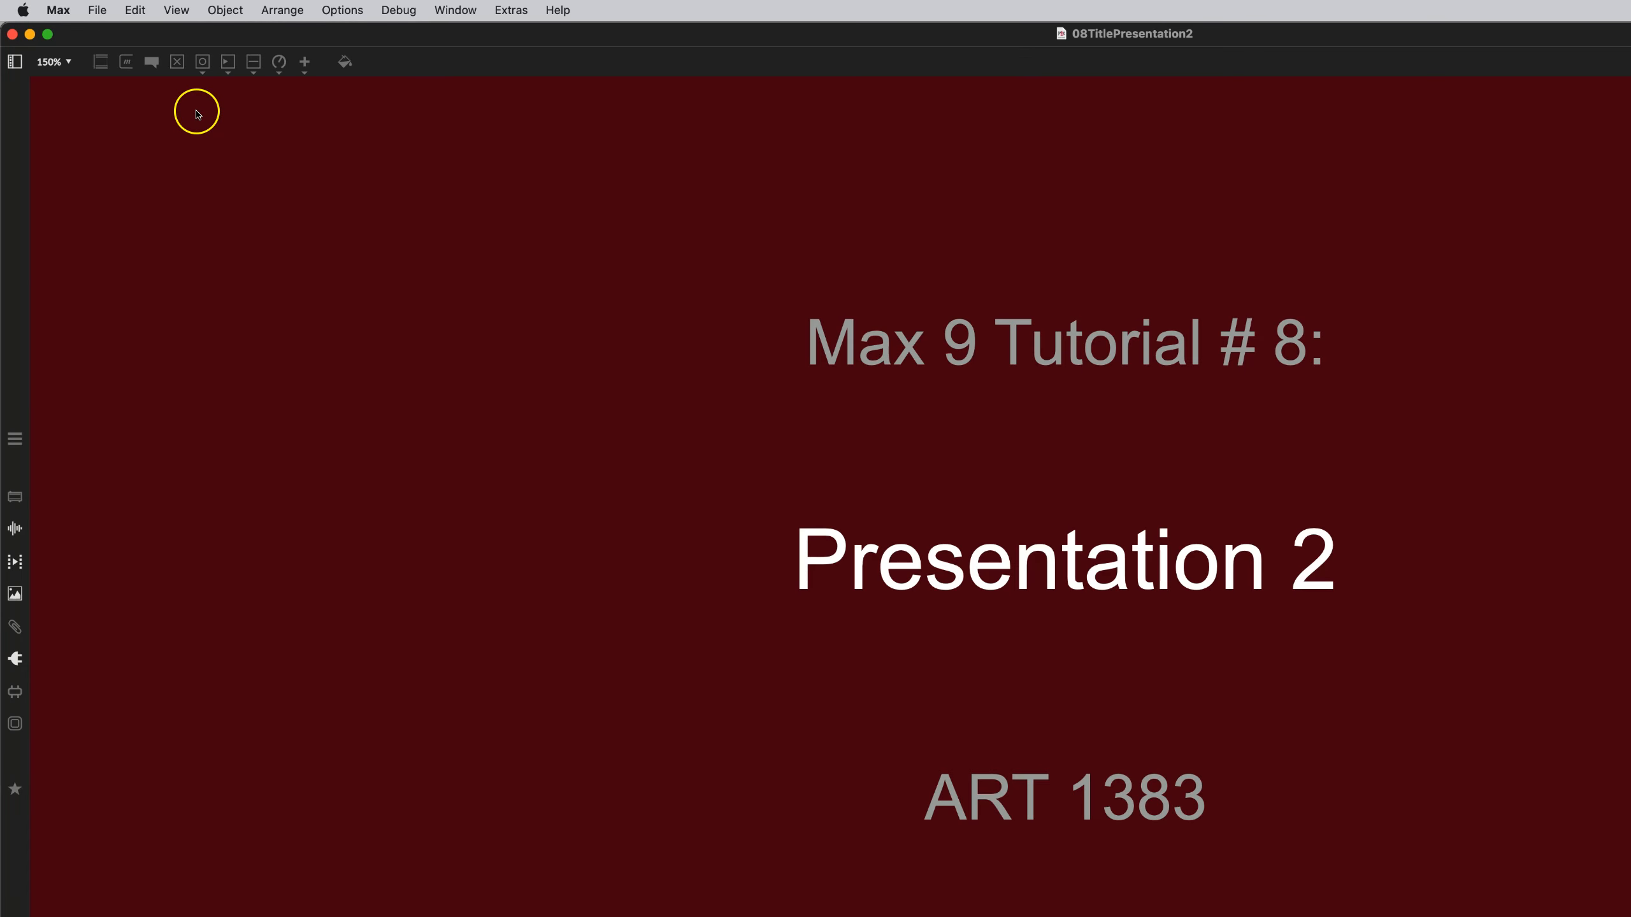
Step: Reopen 06TutAttrui.maxpat from the recent patchers
left_click(97, 9)
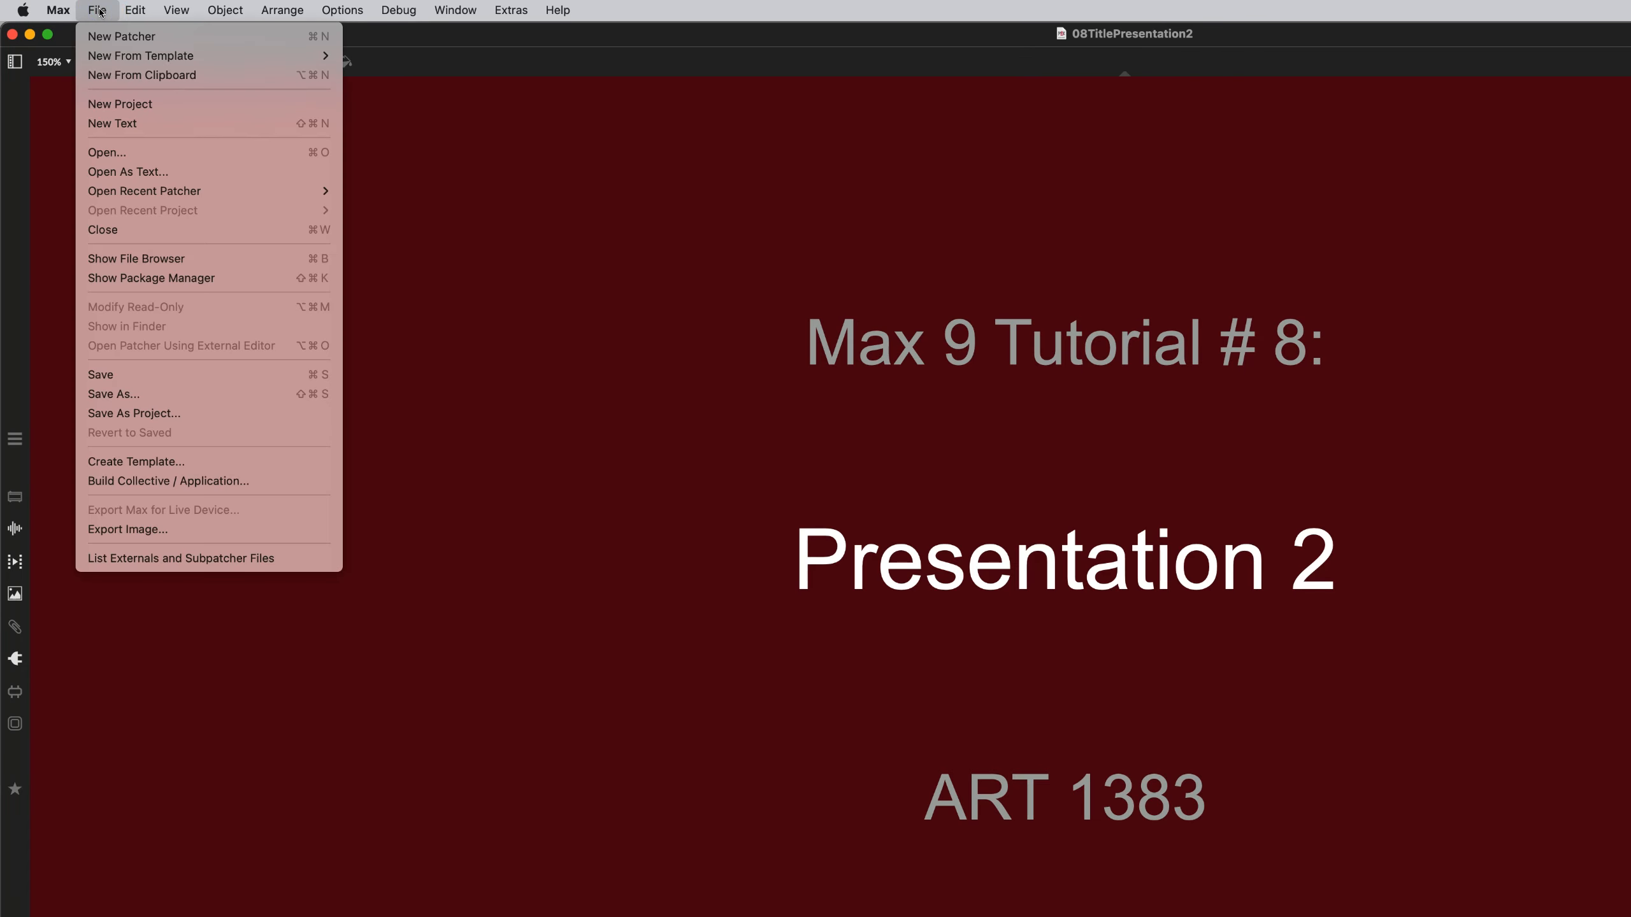
mouse_move(130, 190)
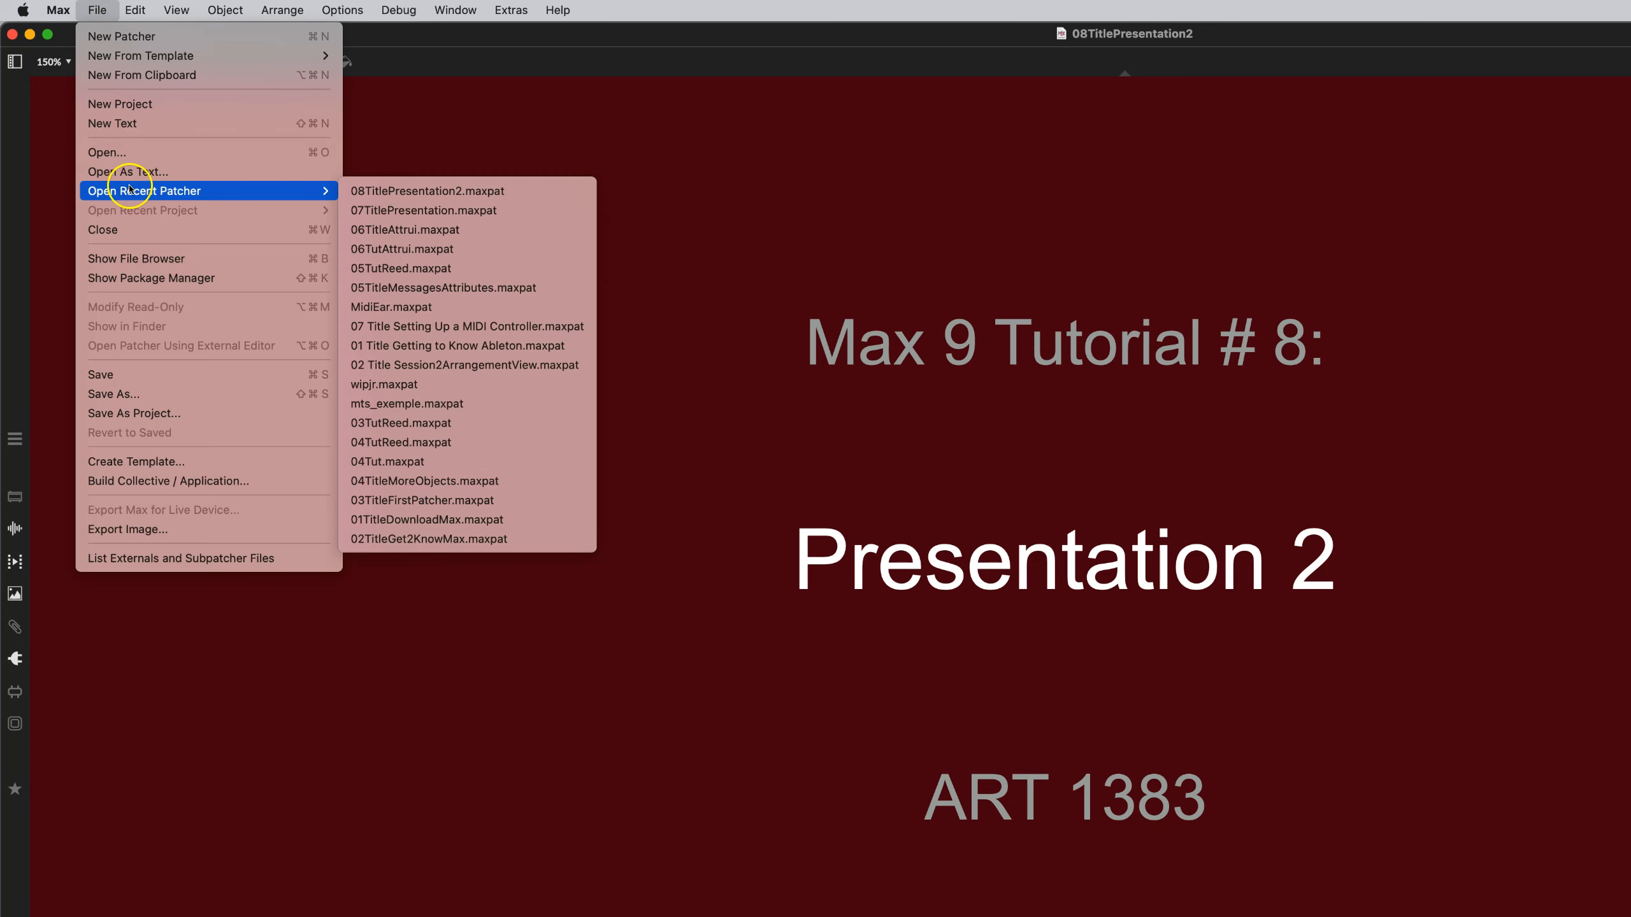
left_click(361, 194)
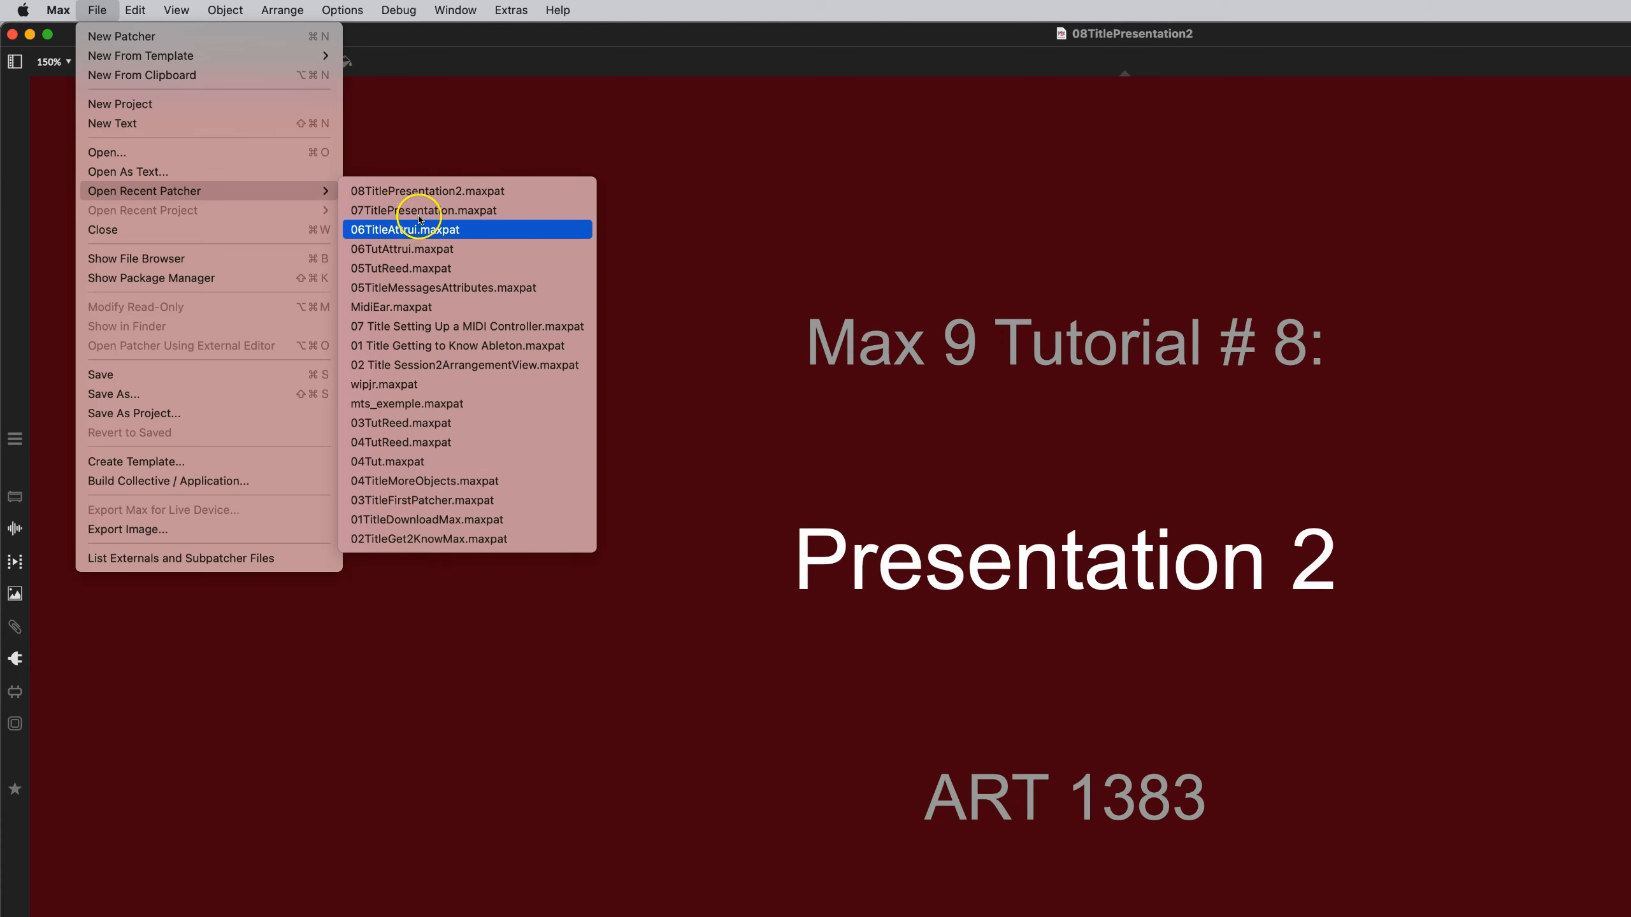
left_click(418, 250)
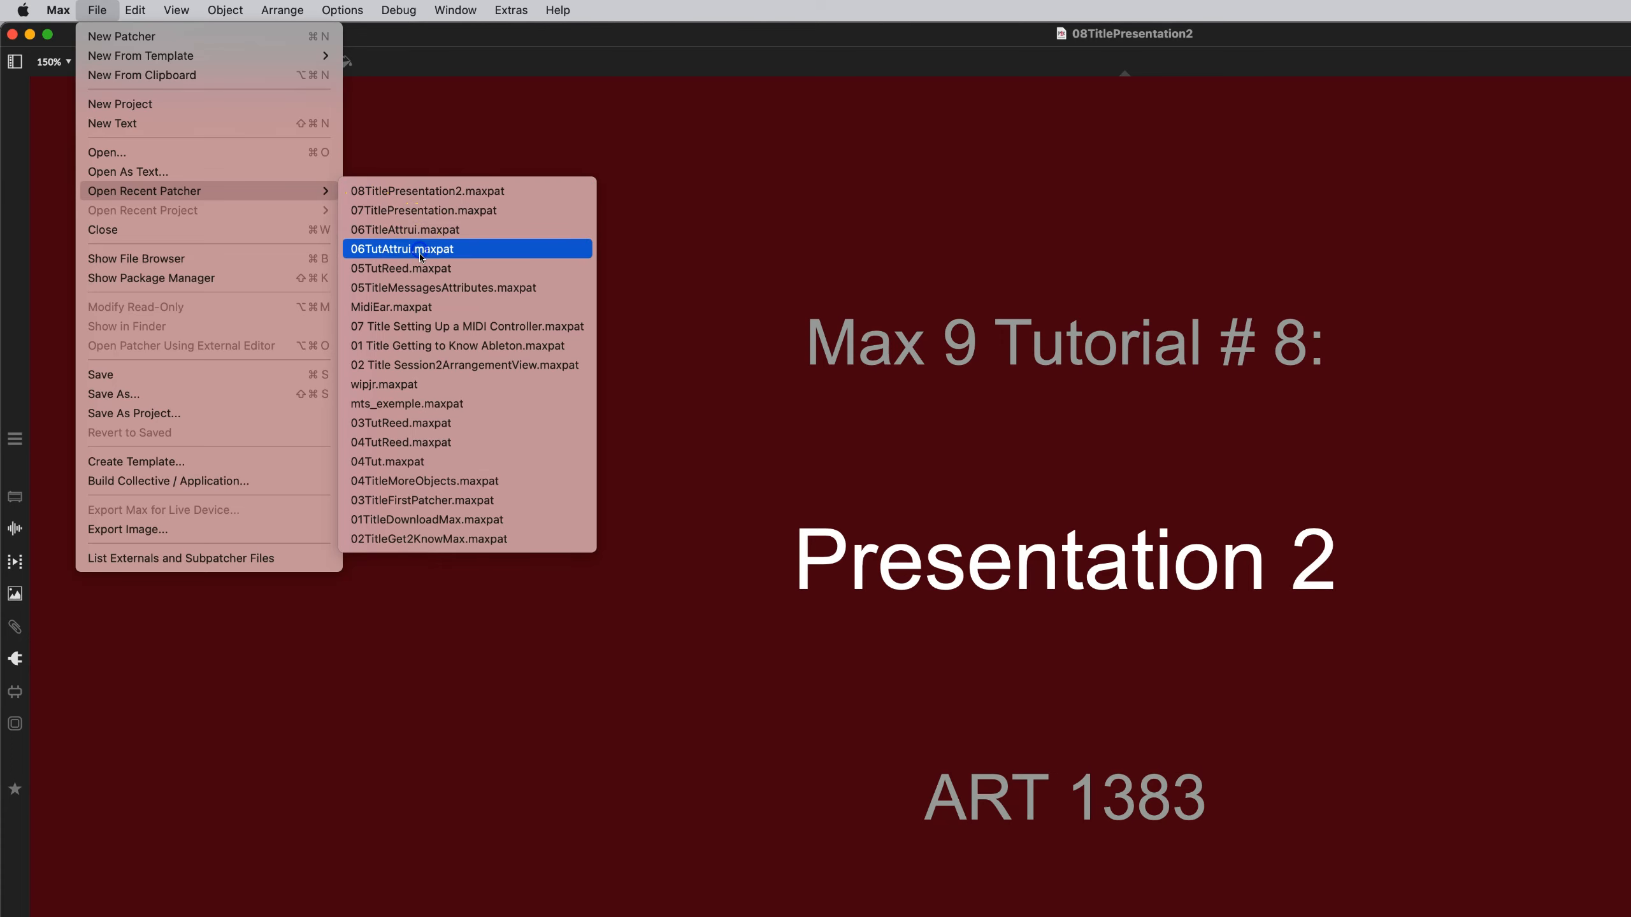
left_click(389, 245)
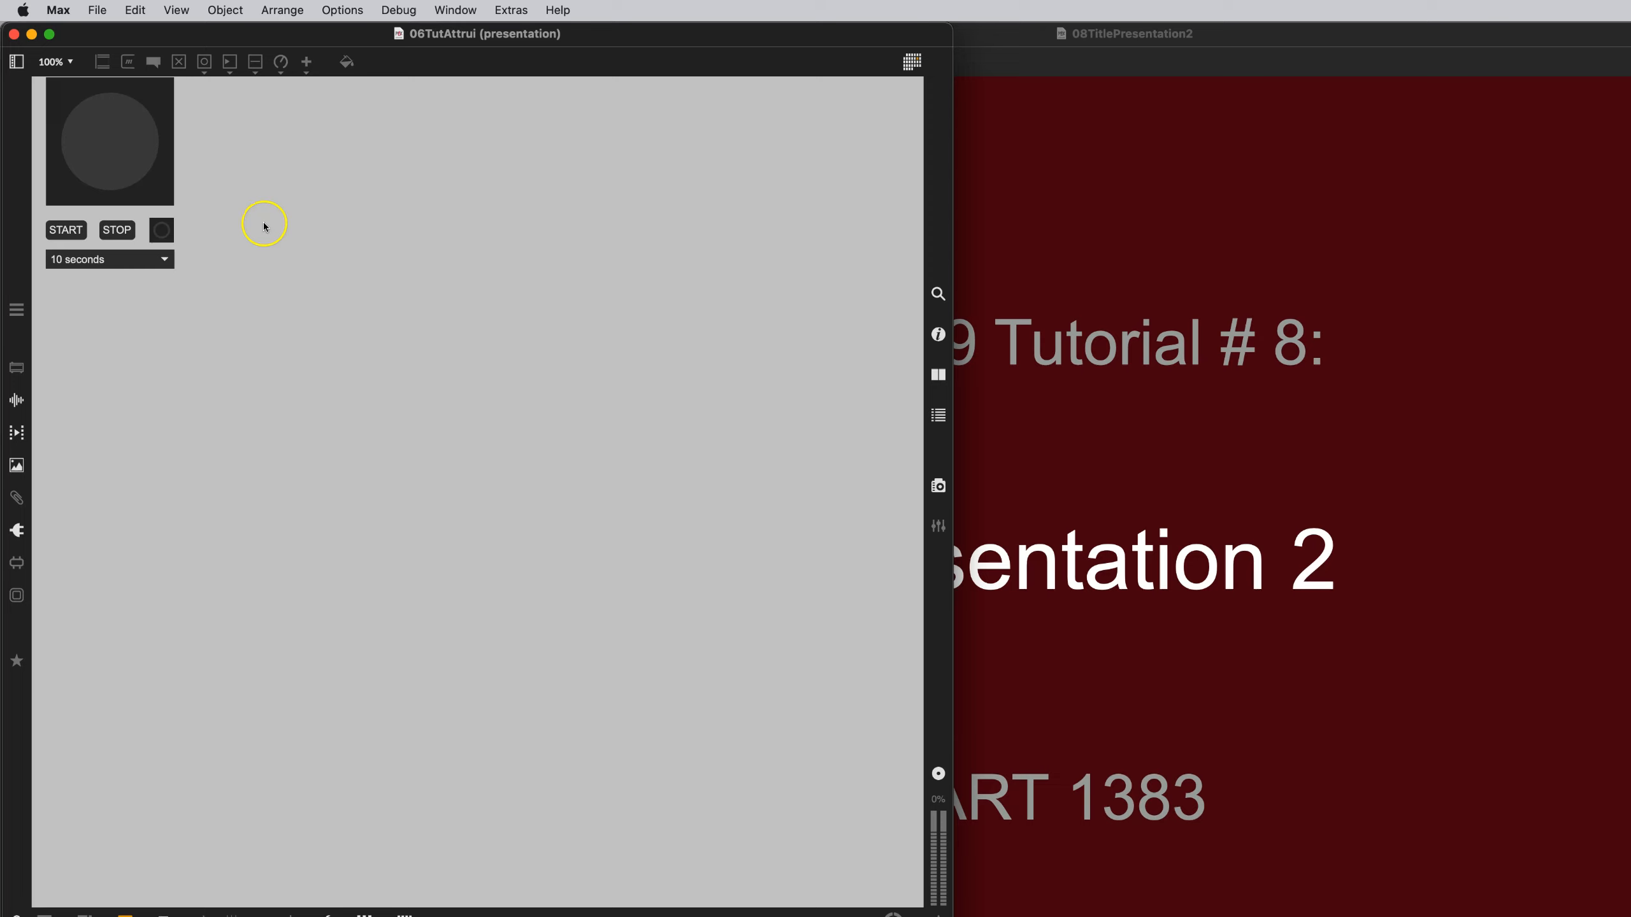
Step: Switch the patcher out of presentation mode and back into it
left_click(242, 200)
key("super+alt+e")
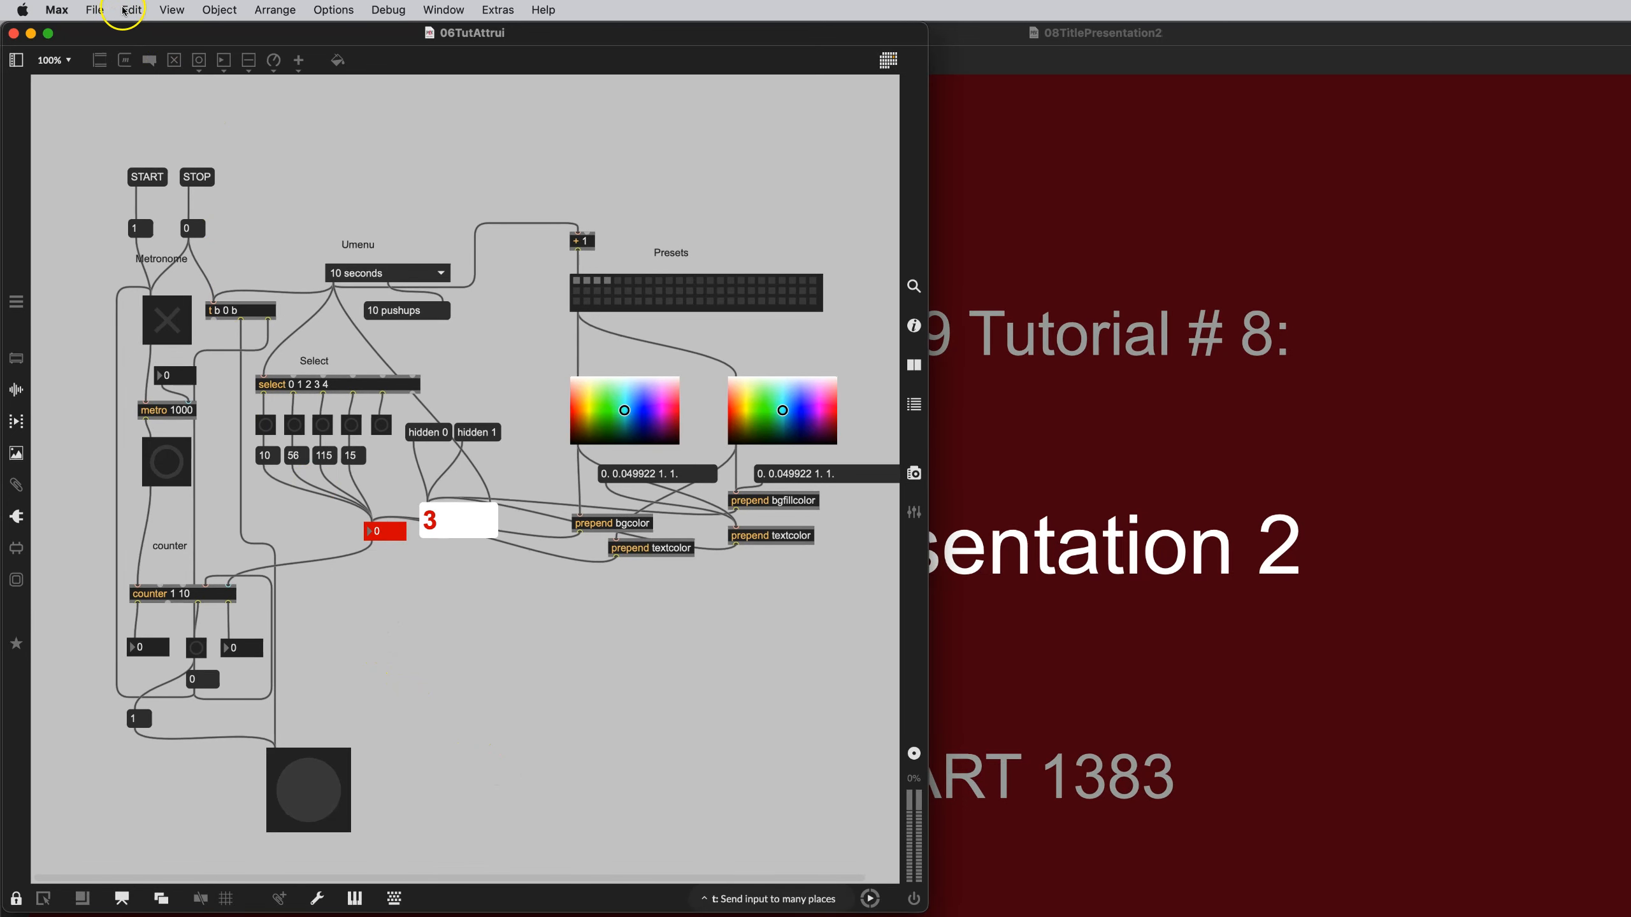
left_click(182, 9)
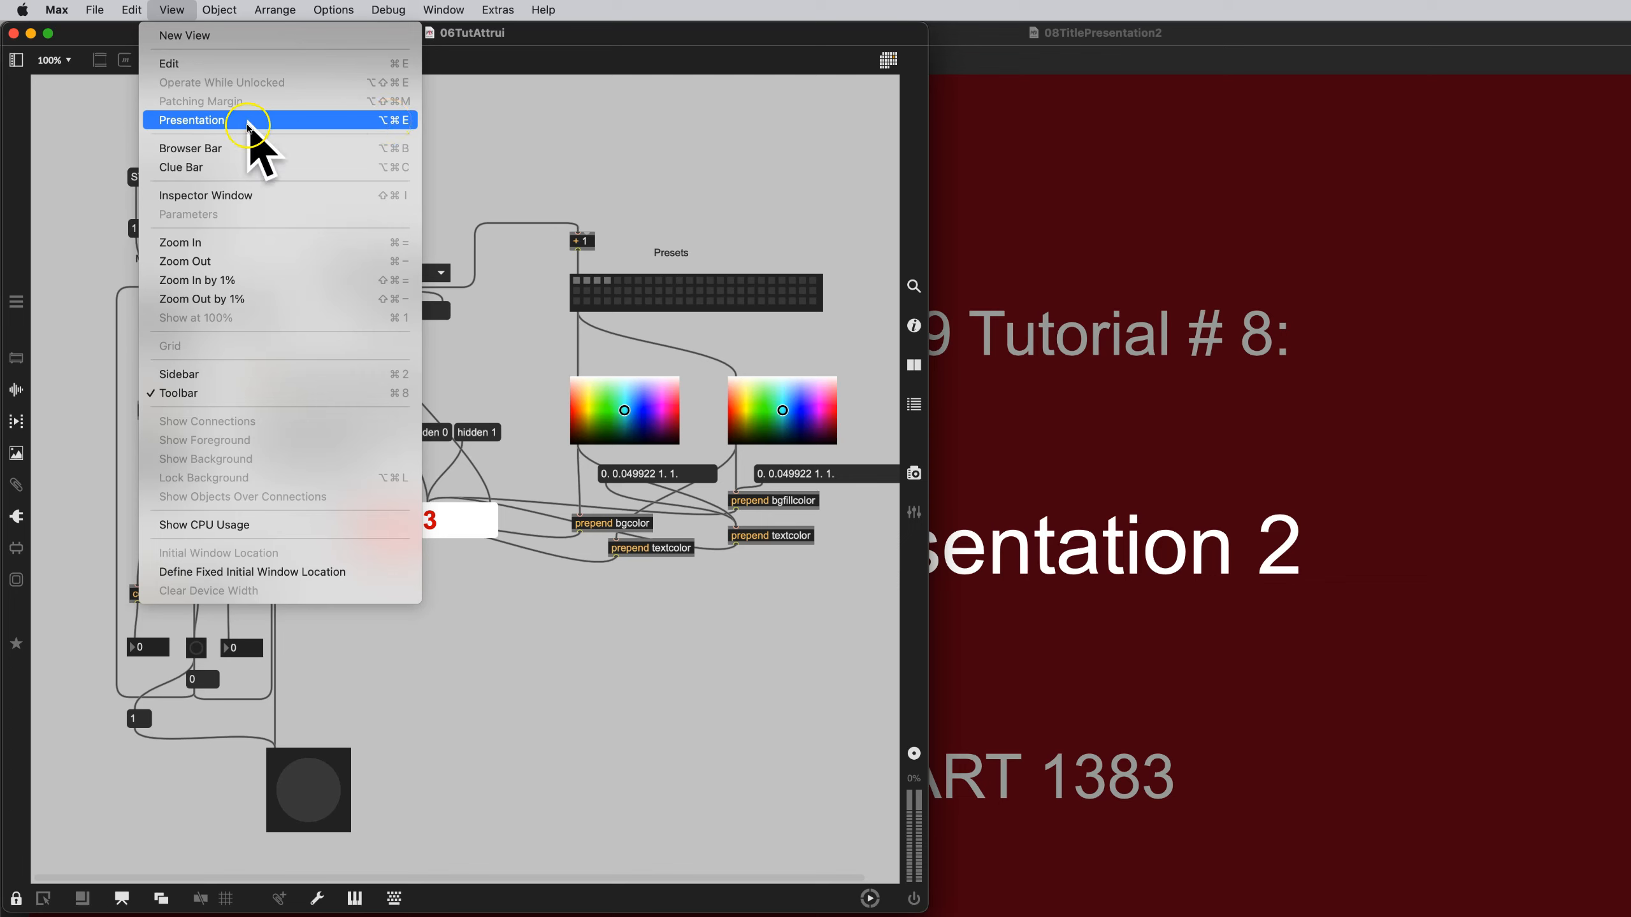
left_click(172, 9)
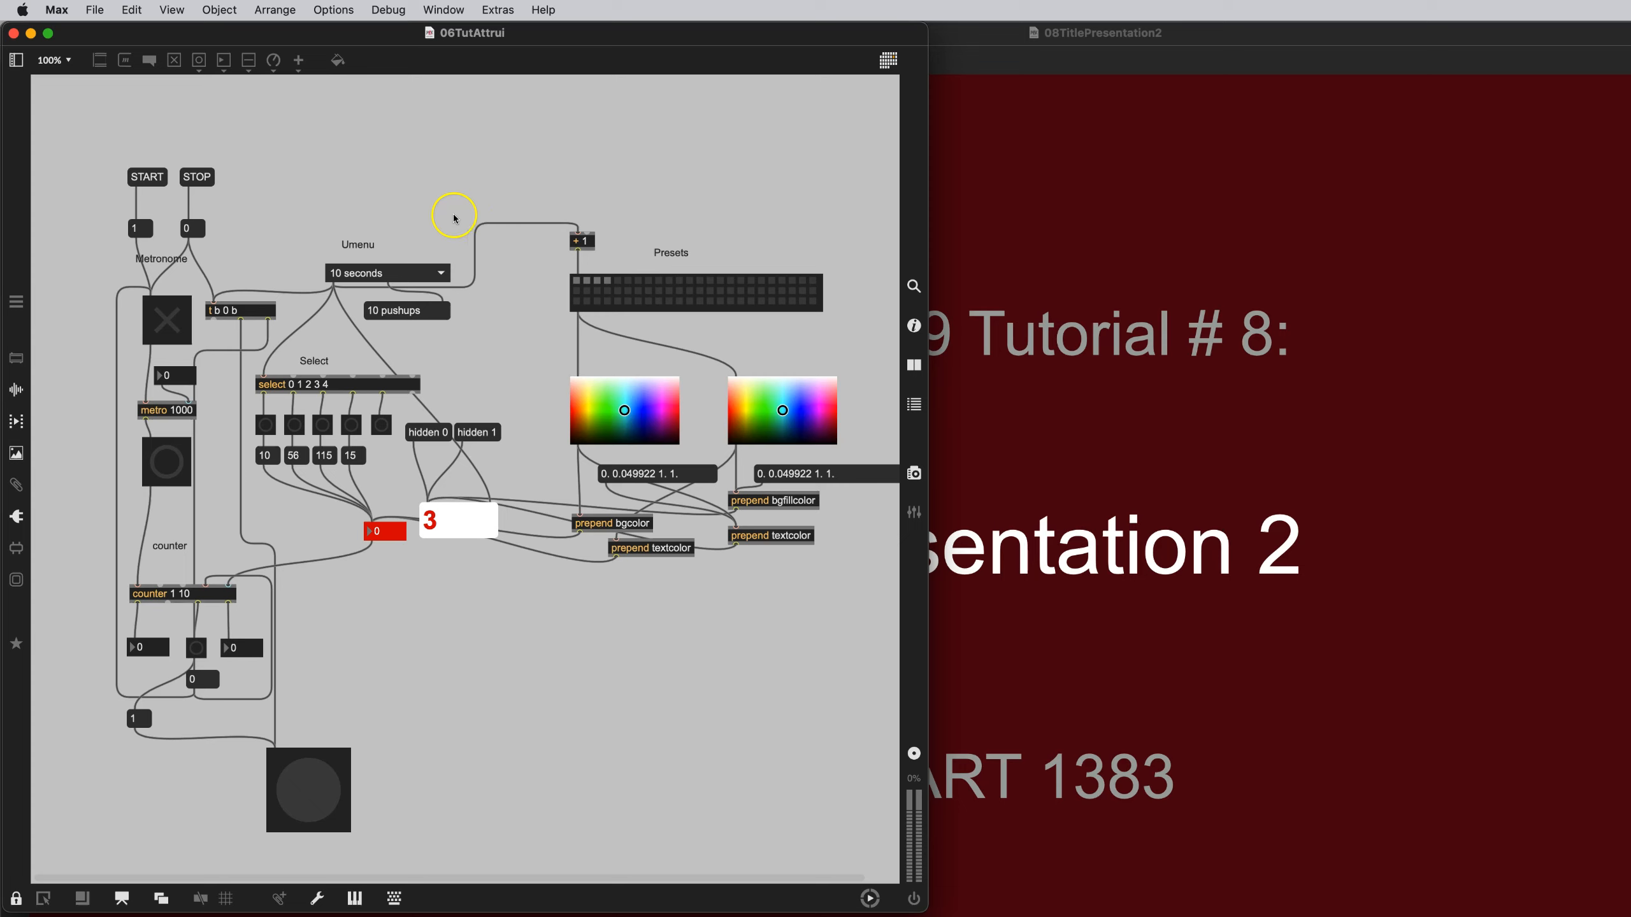
left_click(318, 205)
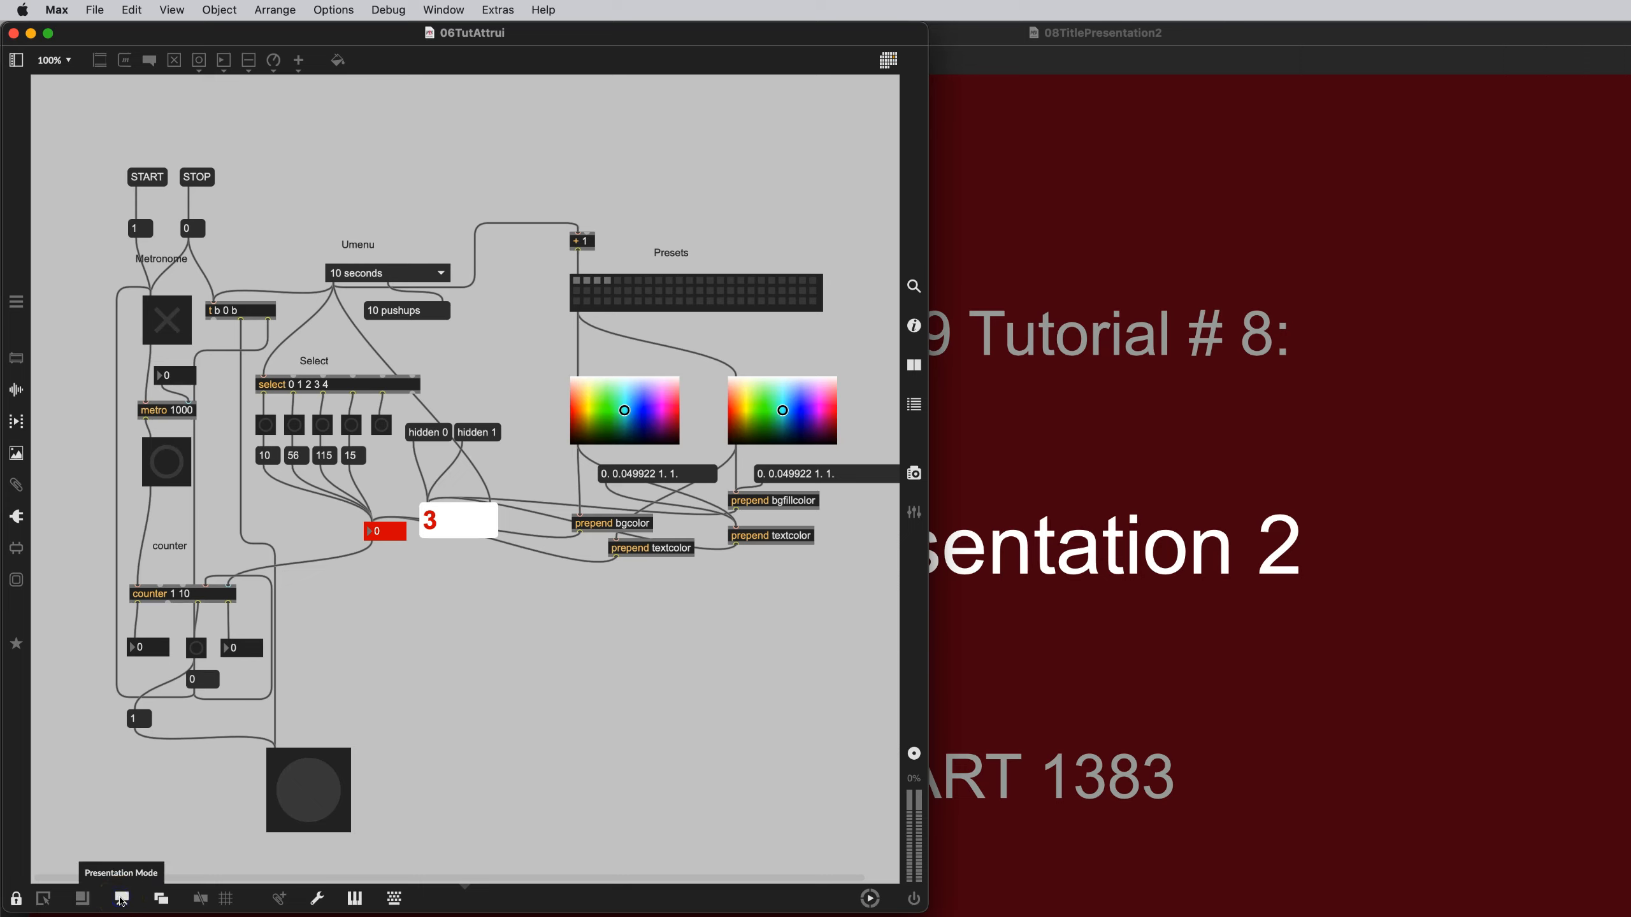
left_click(121, 900)
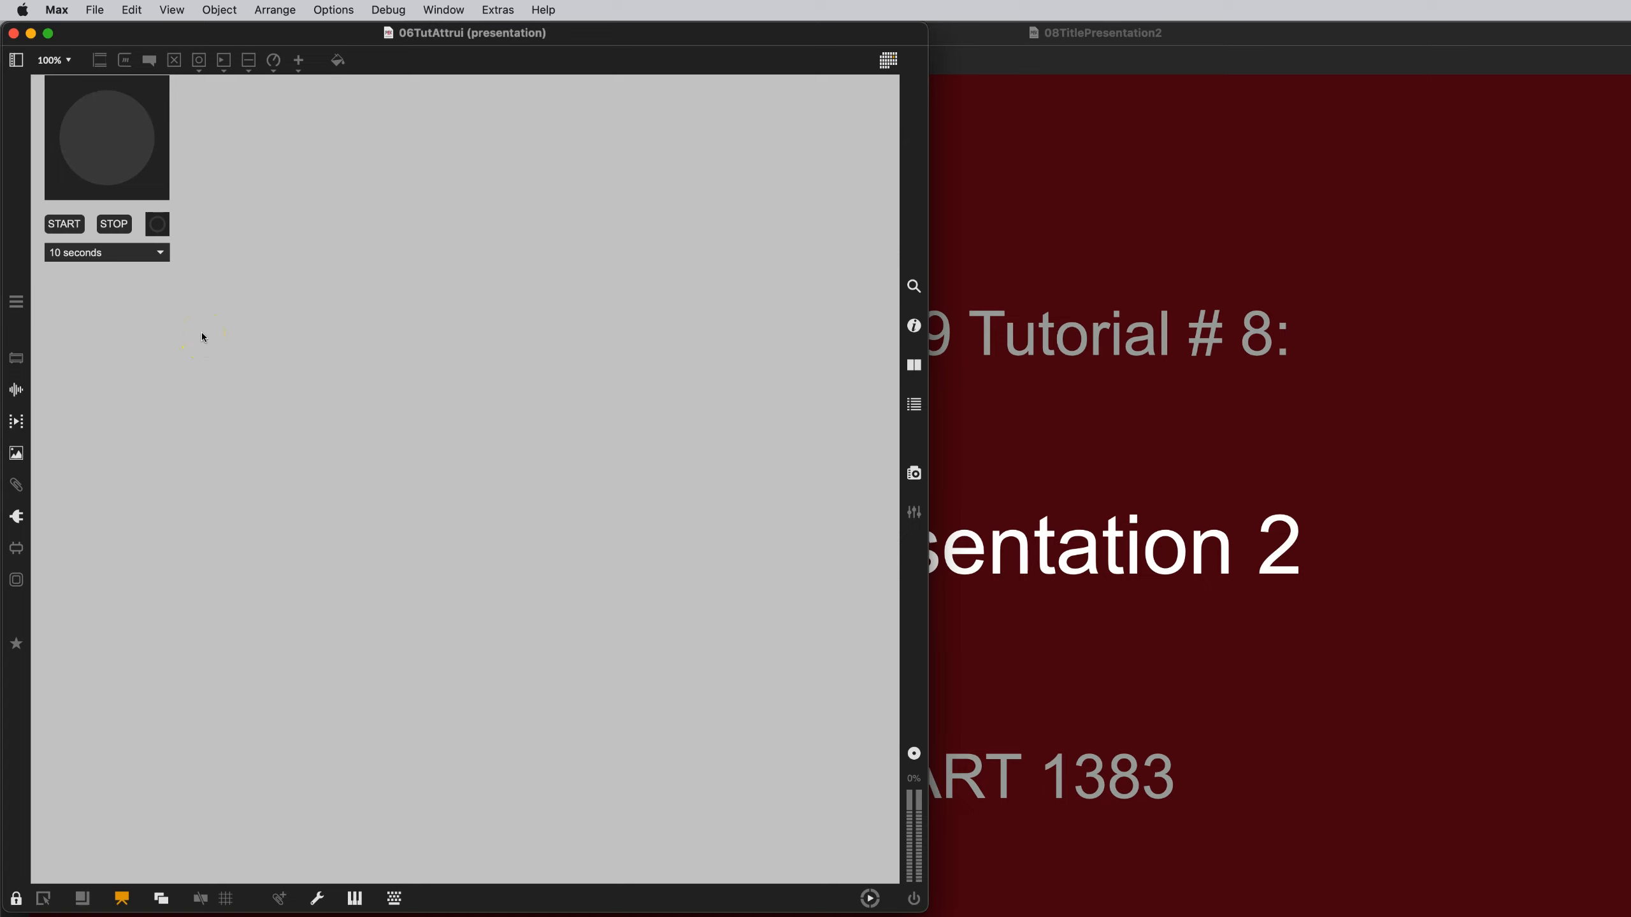
Step: Unlock the patcher and turn off Show Toolbar on Open in its patcher inspector
key("super+e")
left_click(218, 177)
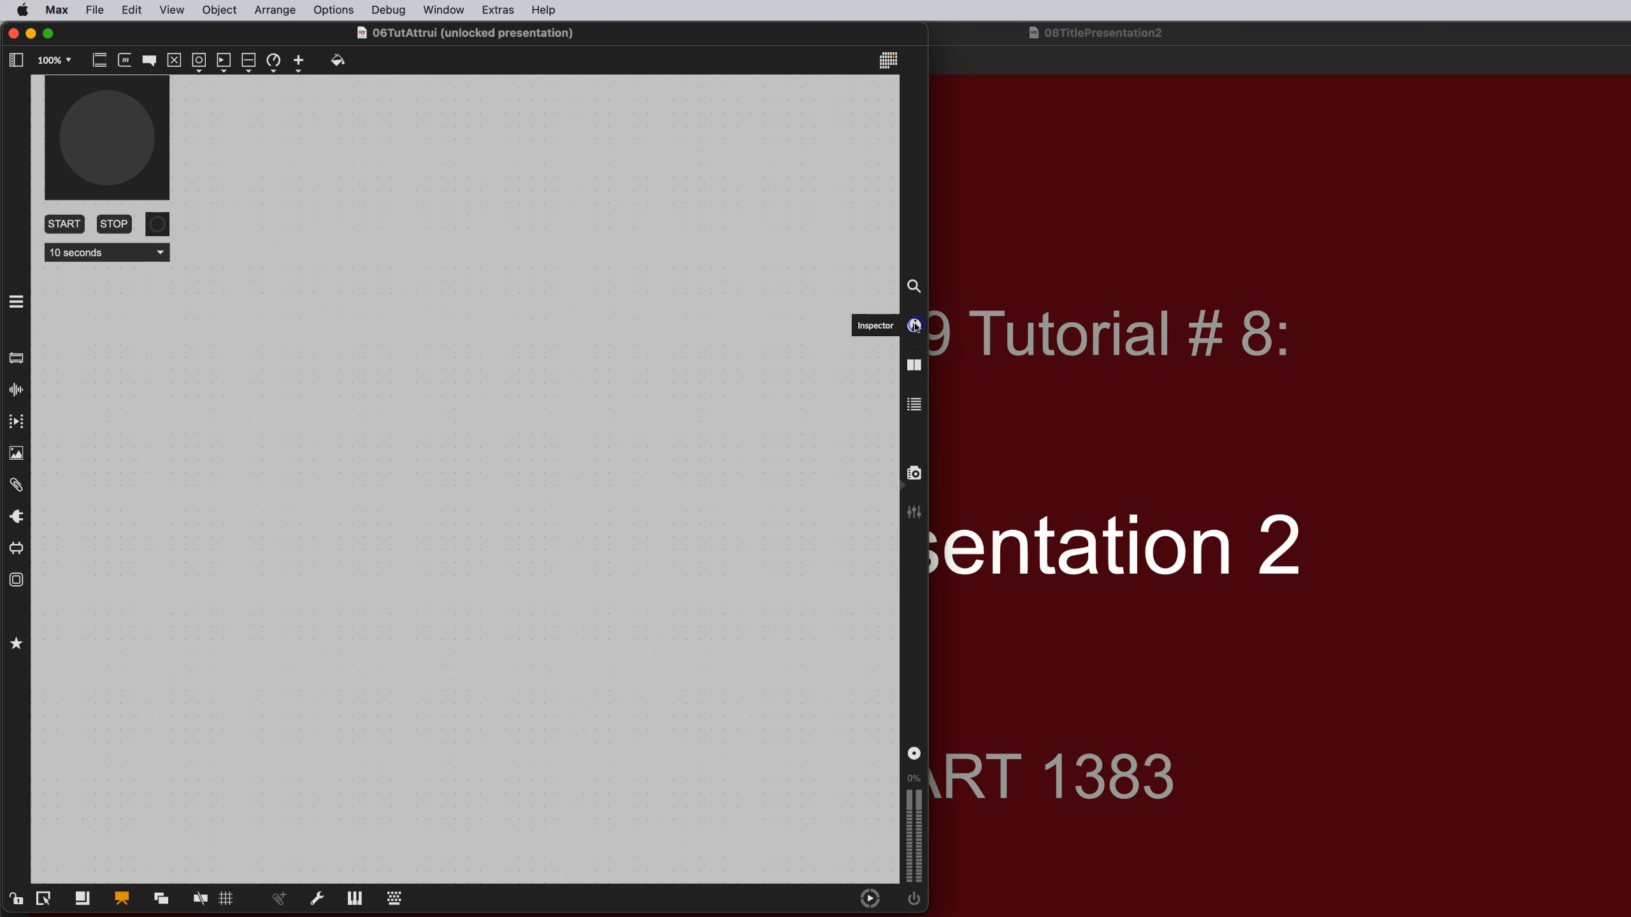
left_click(914, 326)
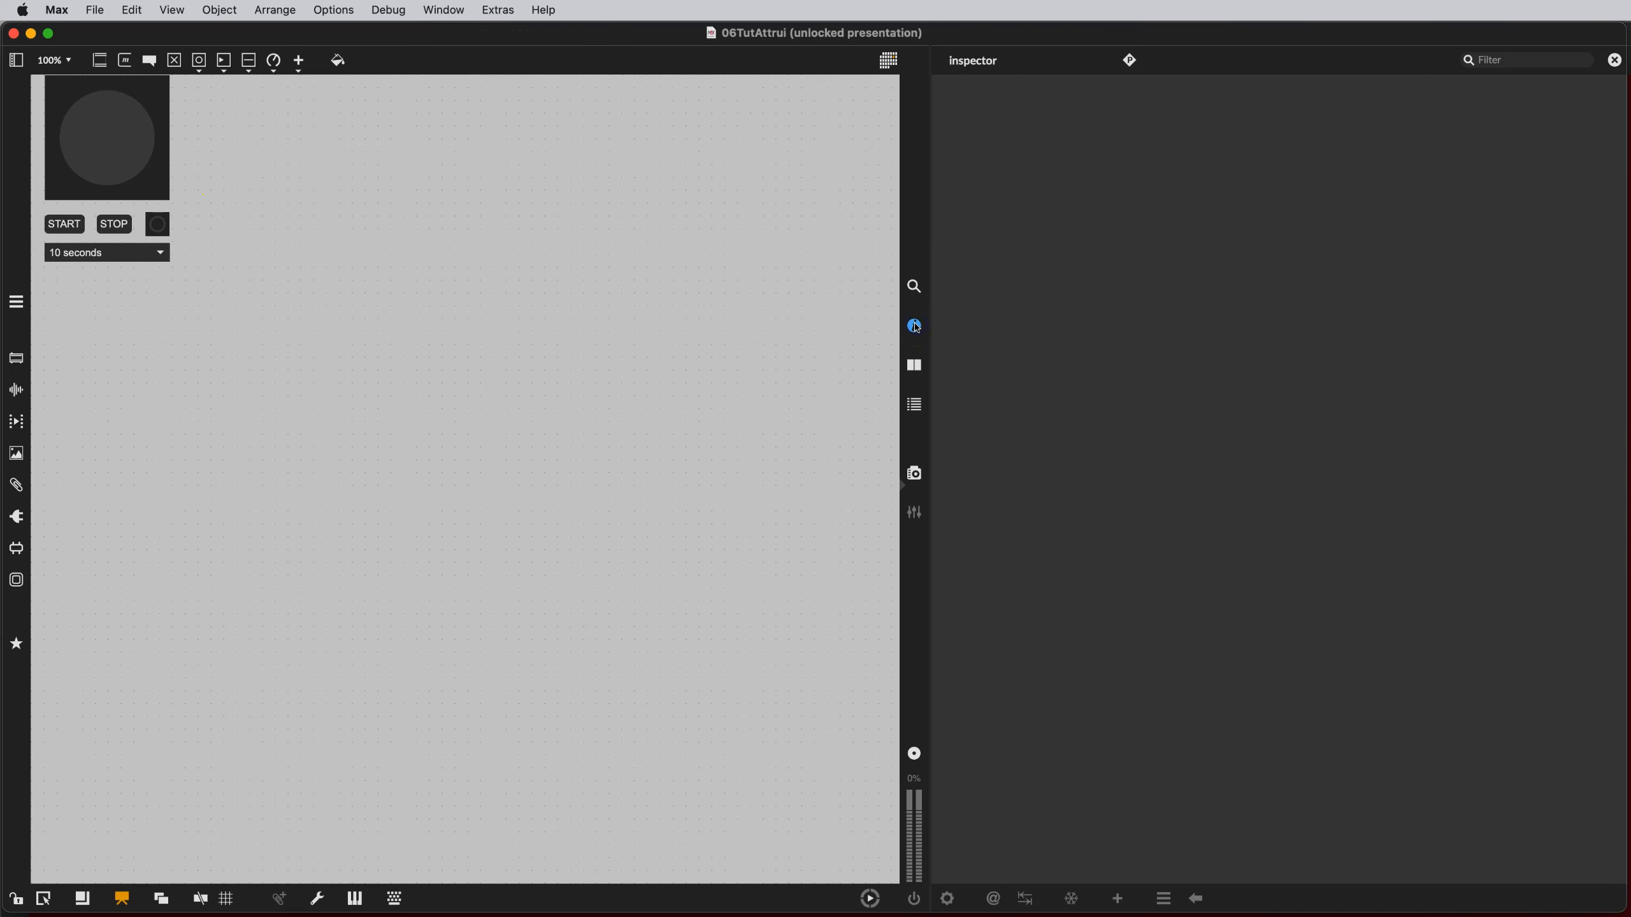
left_click(1130, 63)
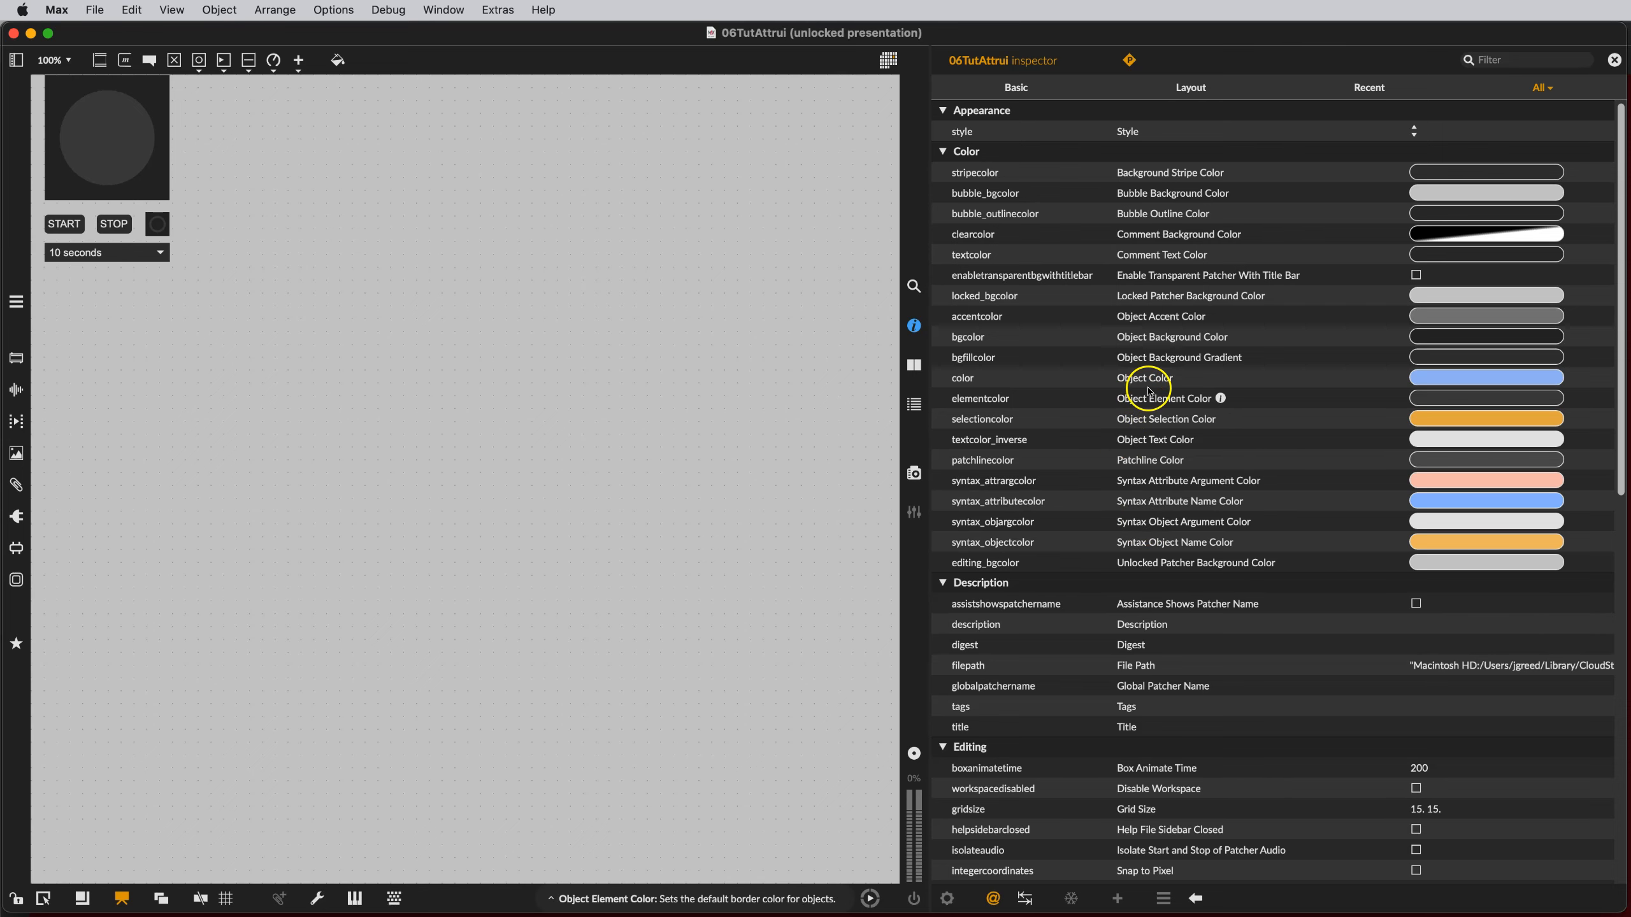
scroll(1149, 390, "down", 5)
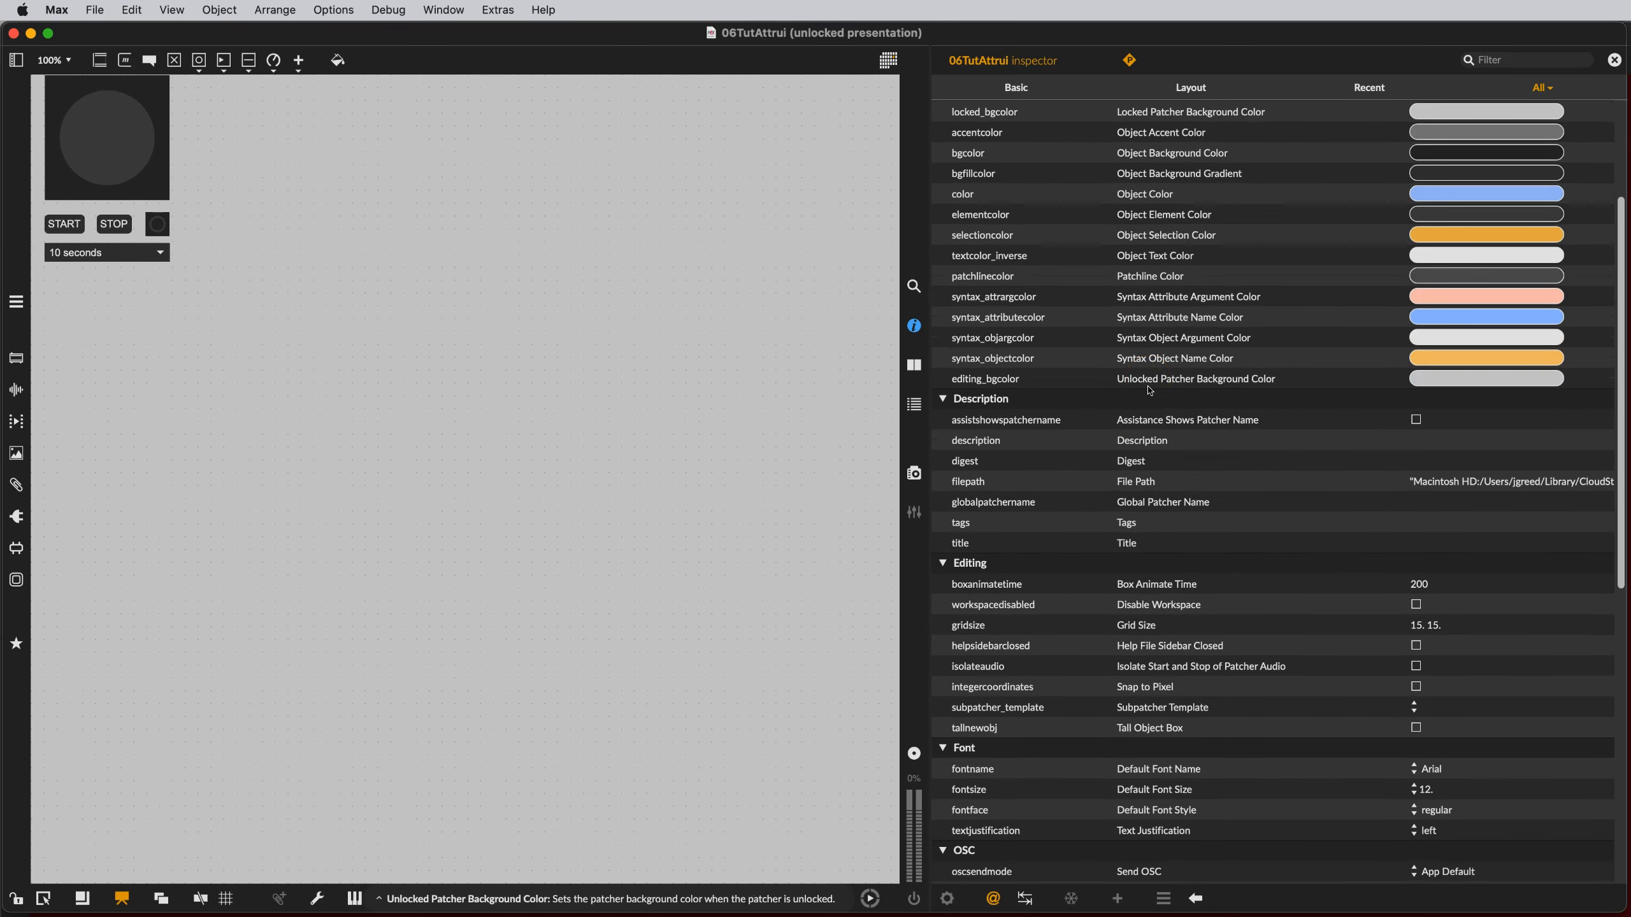
scroll(1149, 389, "down", 1)
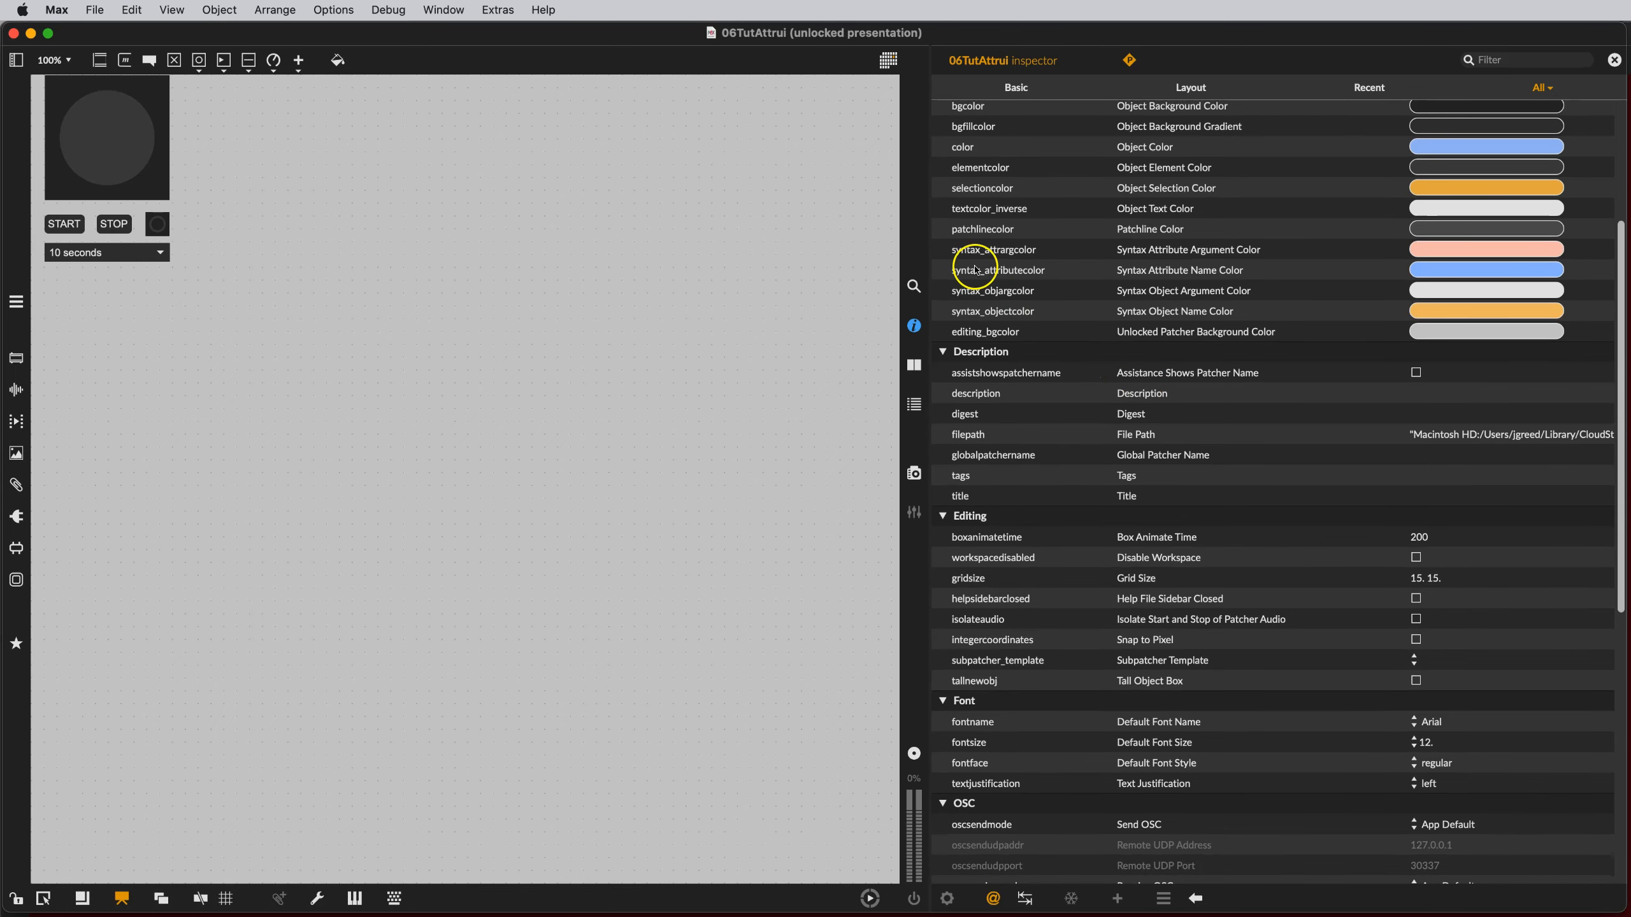
scroll(1228, 476, "down", 4)
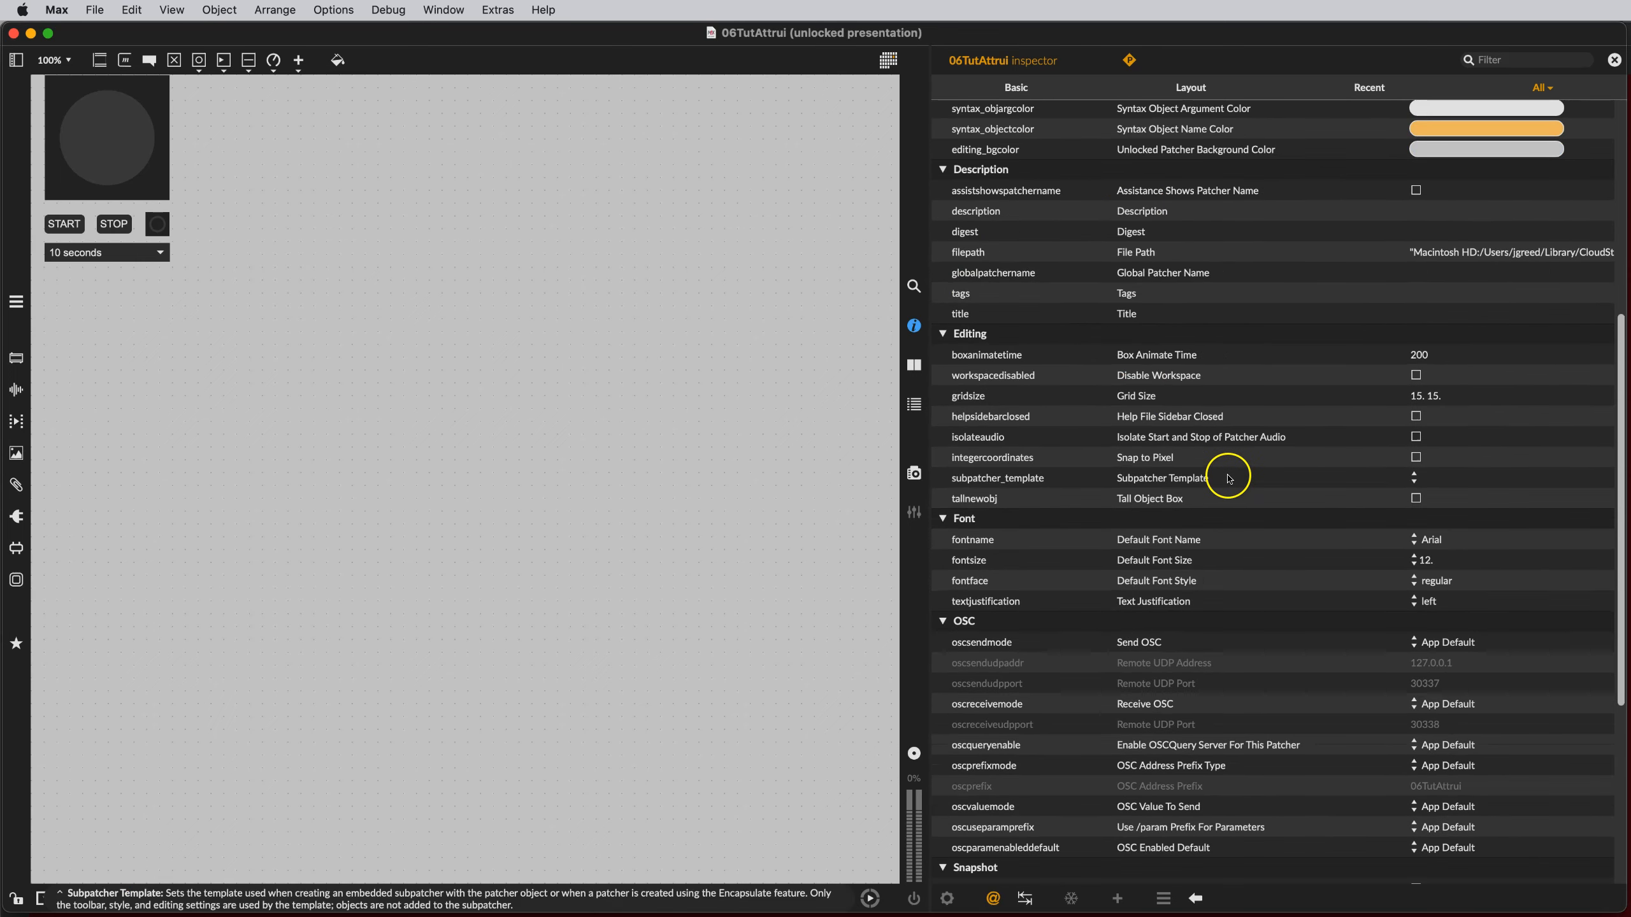
scroll(1228, 477, "down", 8)
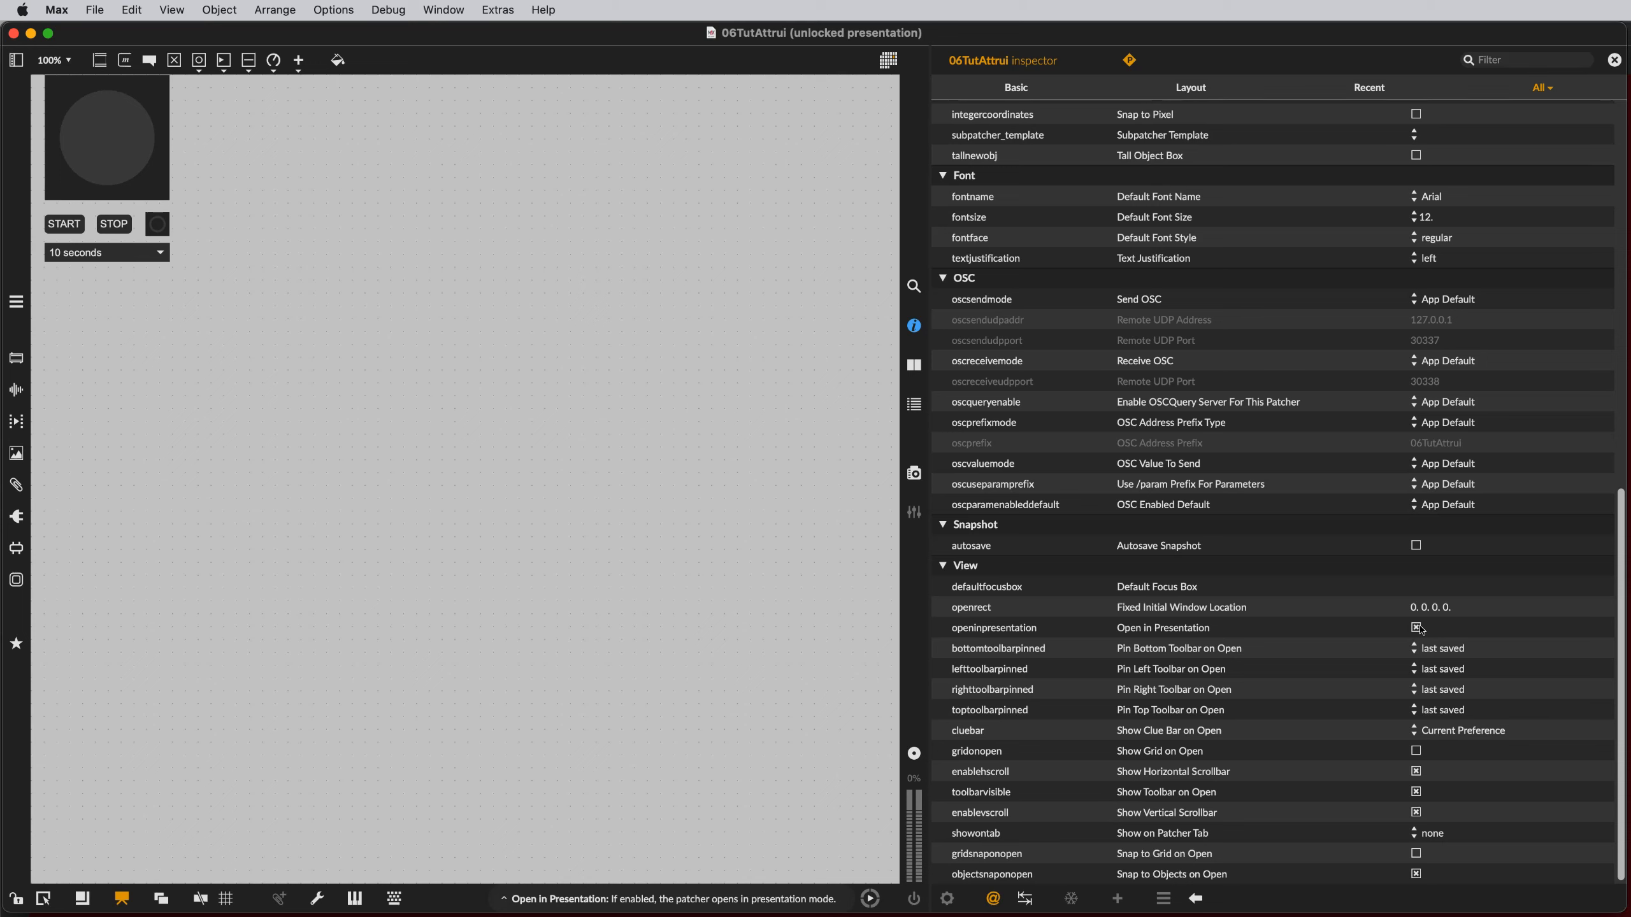
left_click(1416, 794)
left_click(1417, 794)
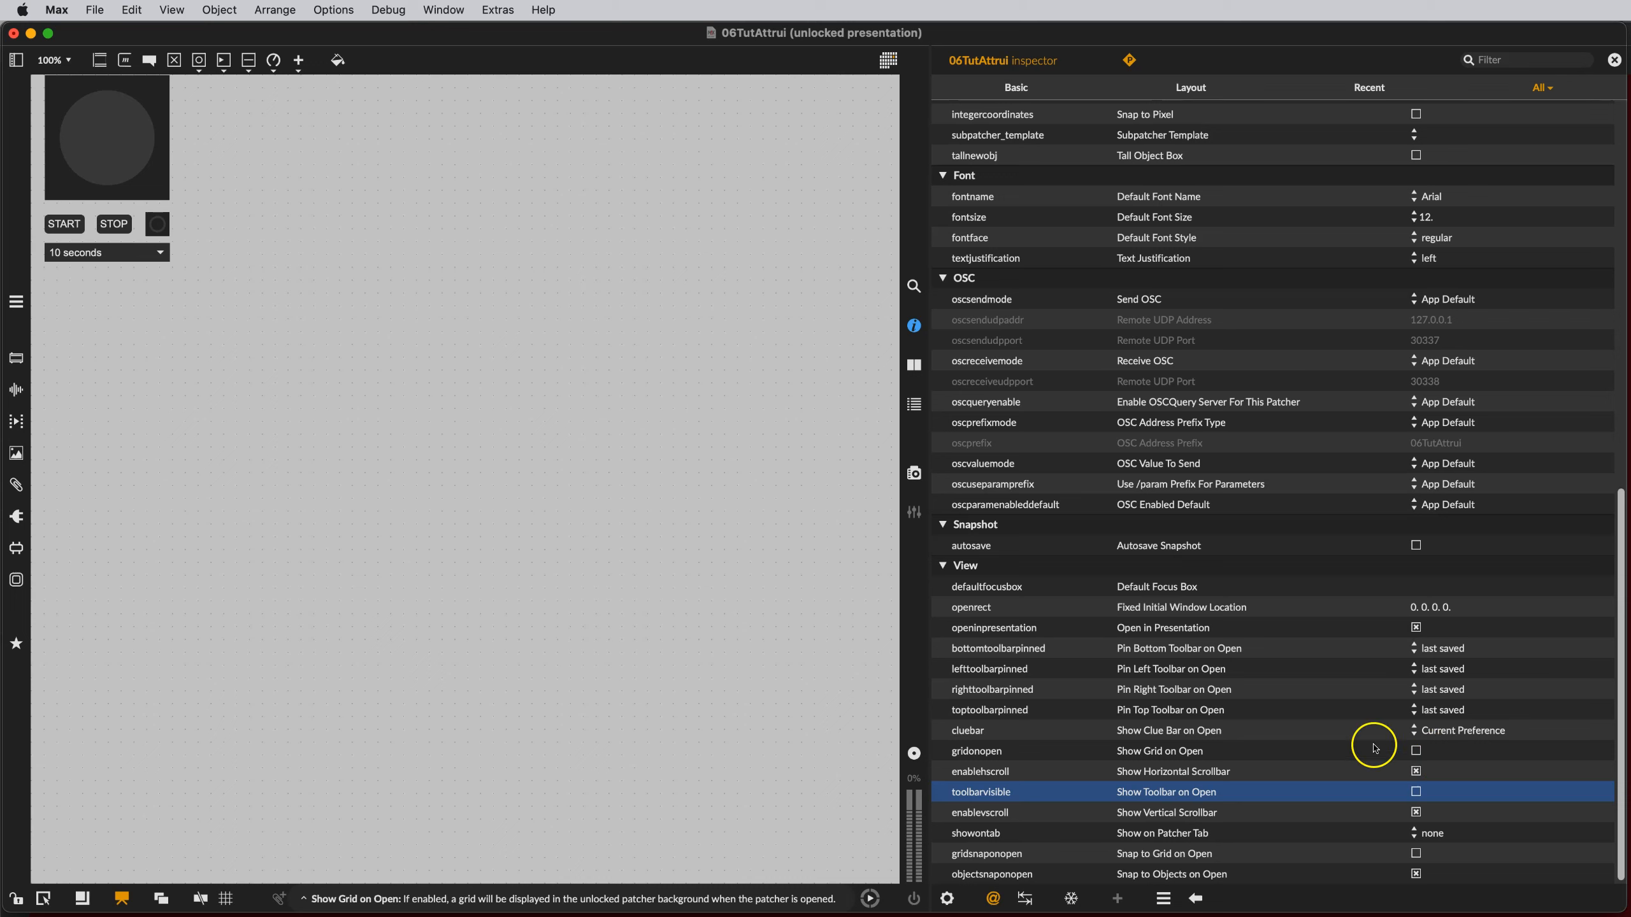
left_click(810, 632)
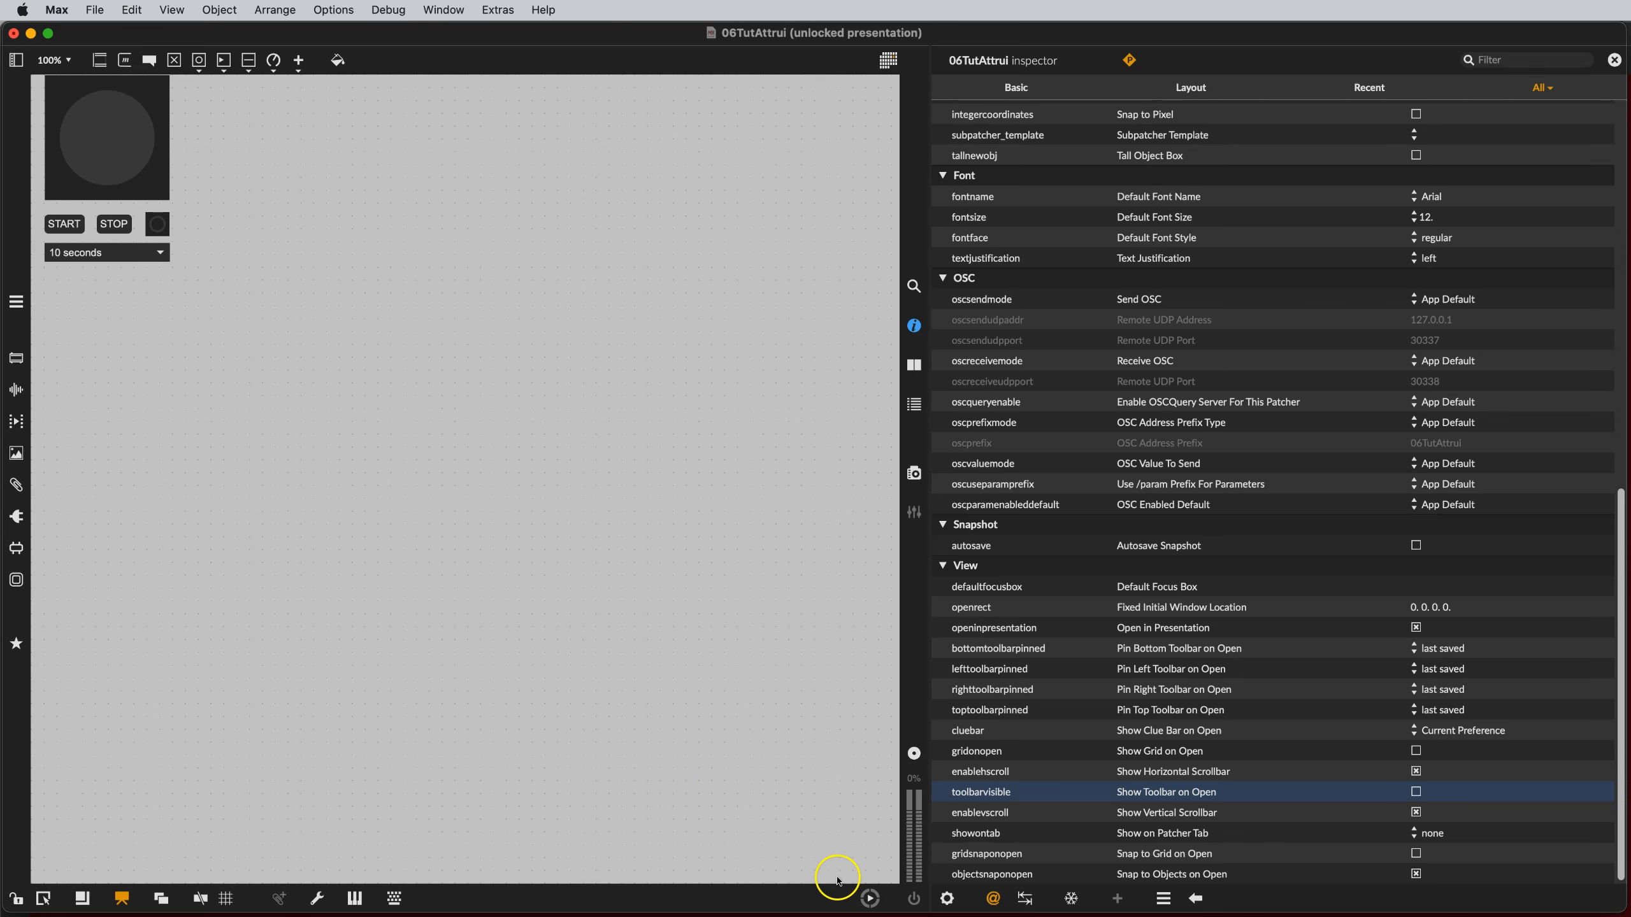
Step: Close the inspector and shrink the patcher window tightly around the presentation objects, placing it away from the screen's corner
left_click(913, 327)
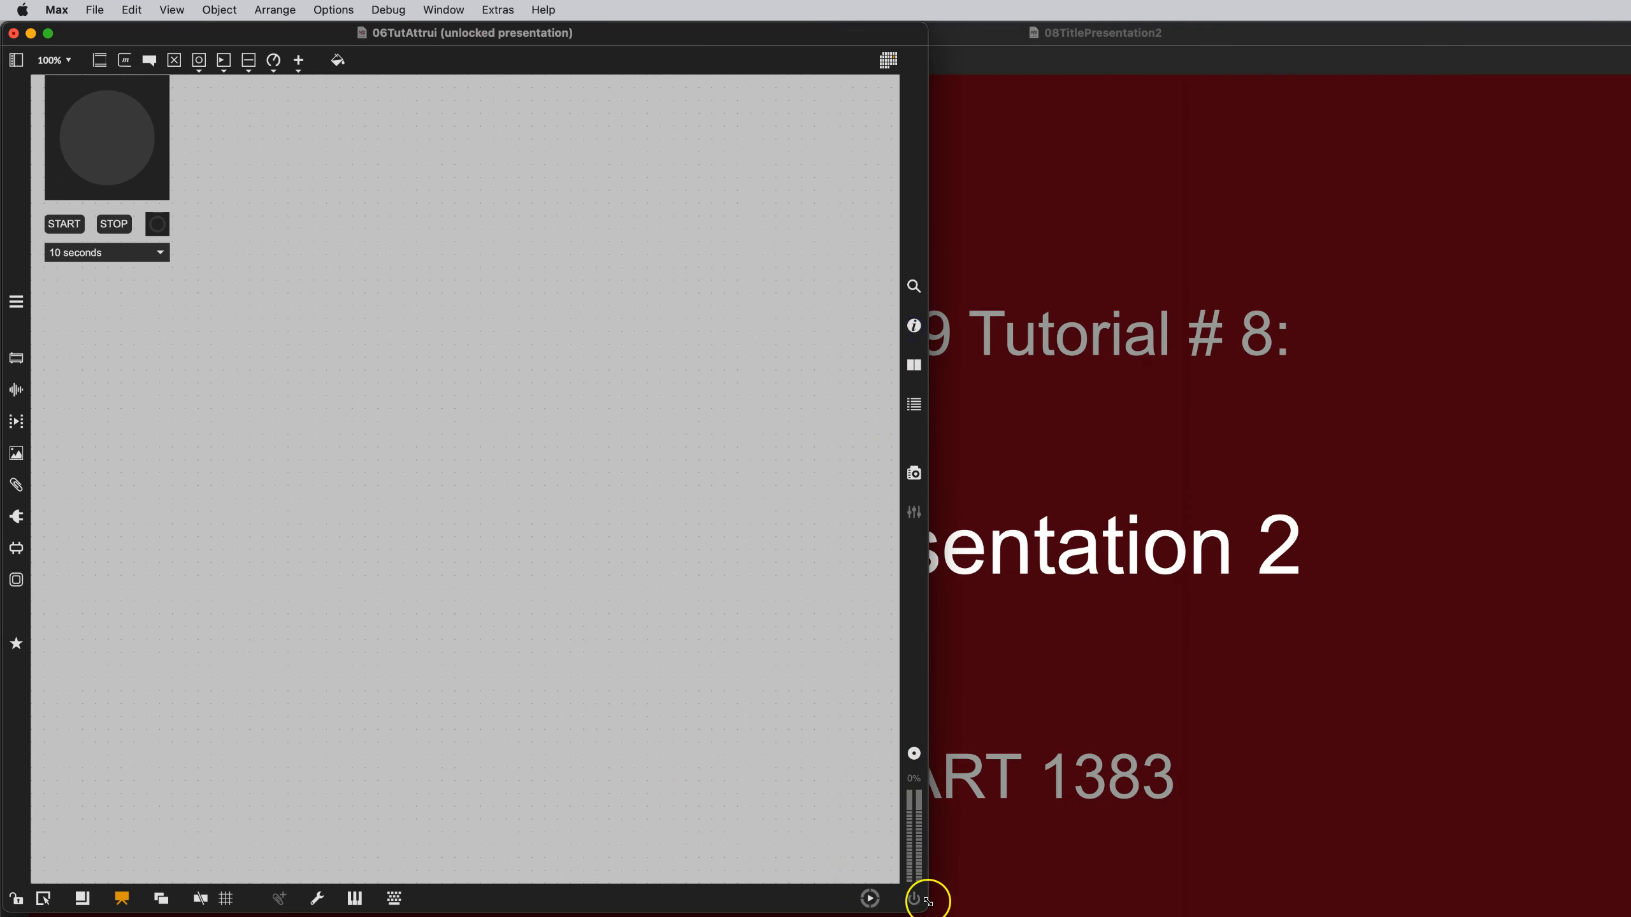
left_click_drag(914, 904, 209, 299)
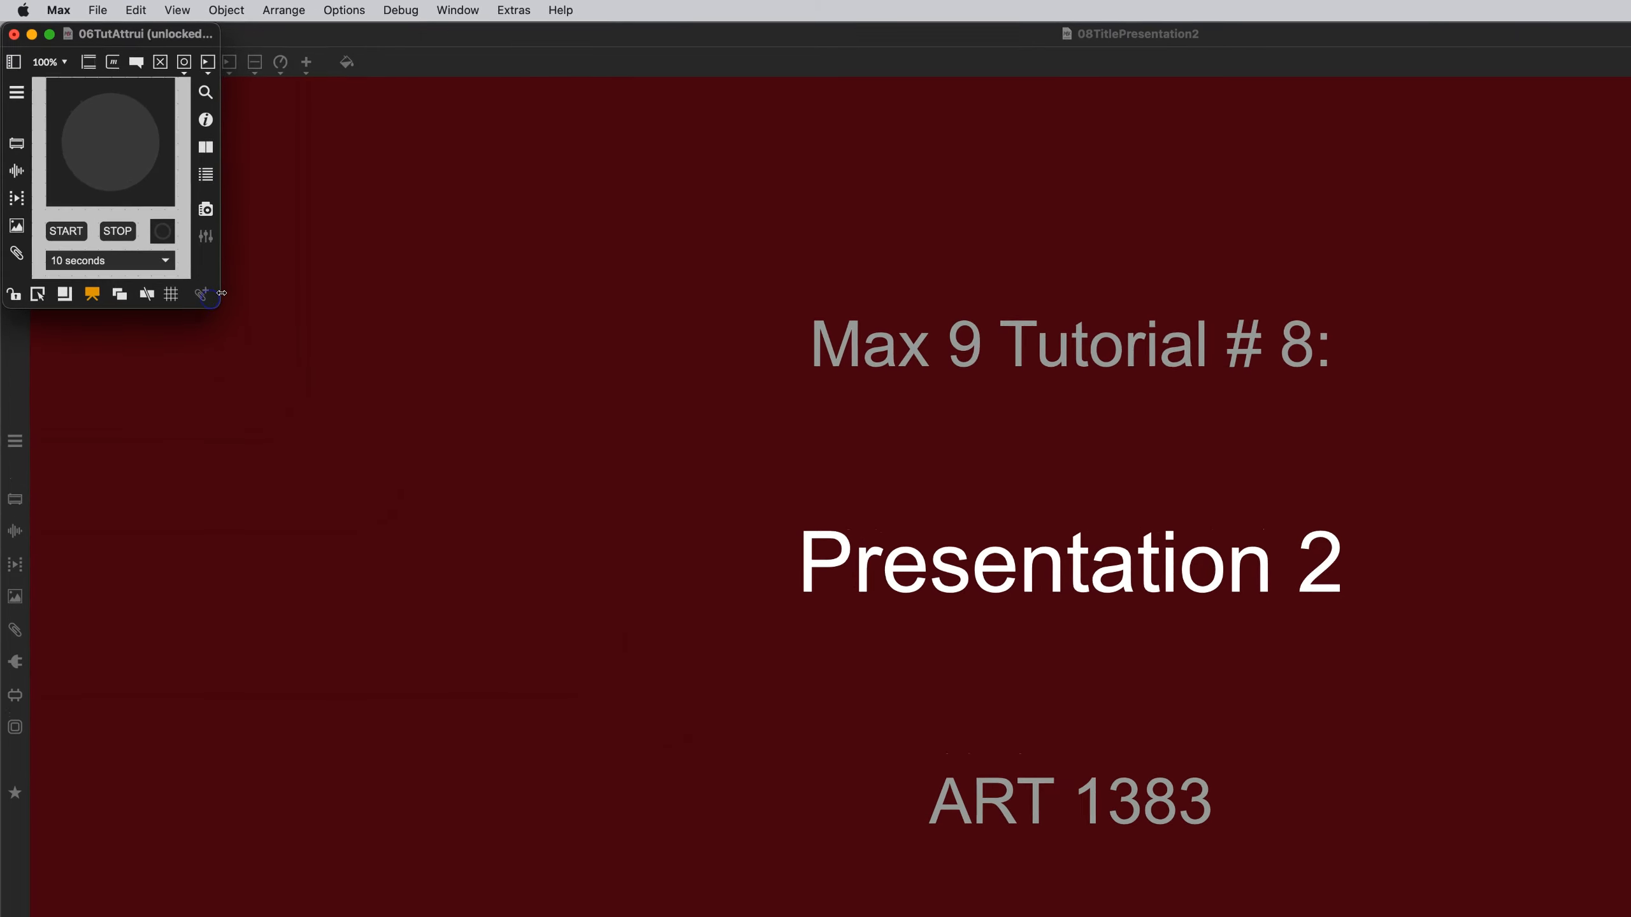
left_click_drag(140, 51, 1189, 456)
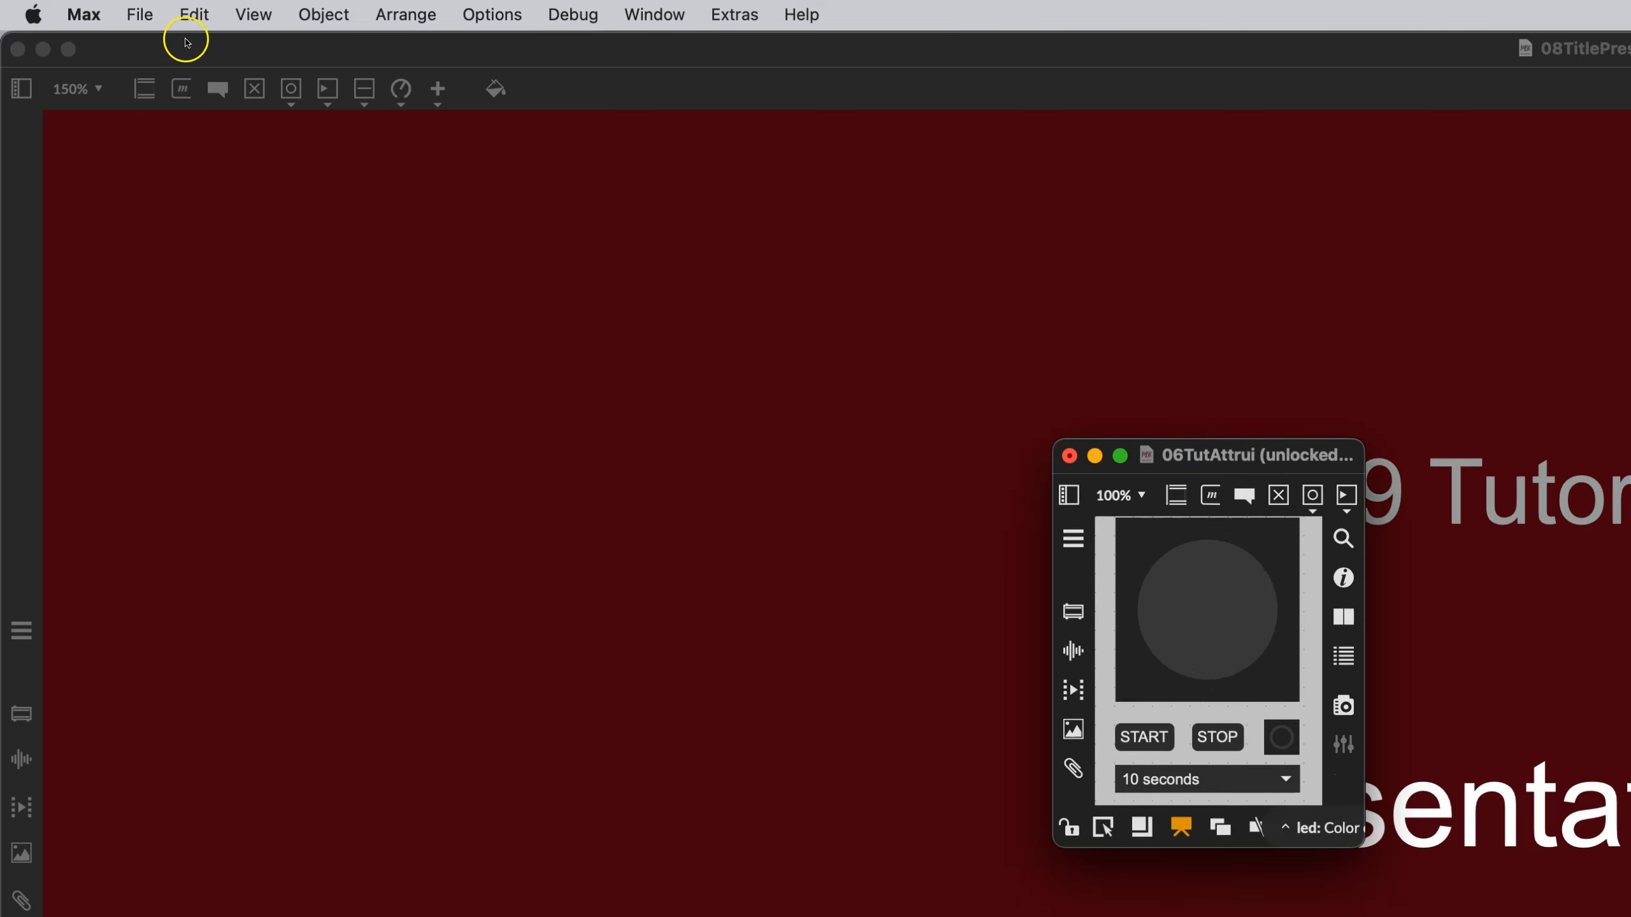
Step: Hide the small patcher's toolbar, and define a spot beside the background title text as its fixed initial window location
left_click(262, 13)
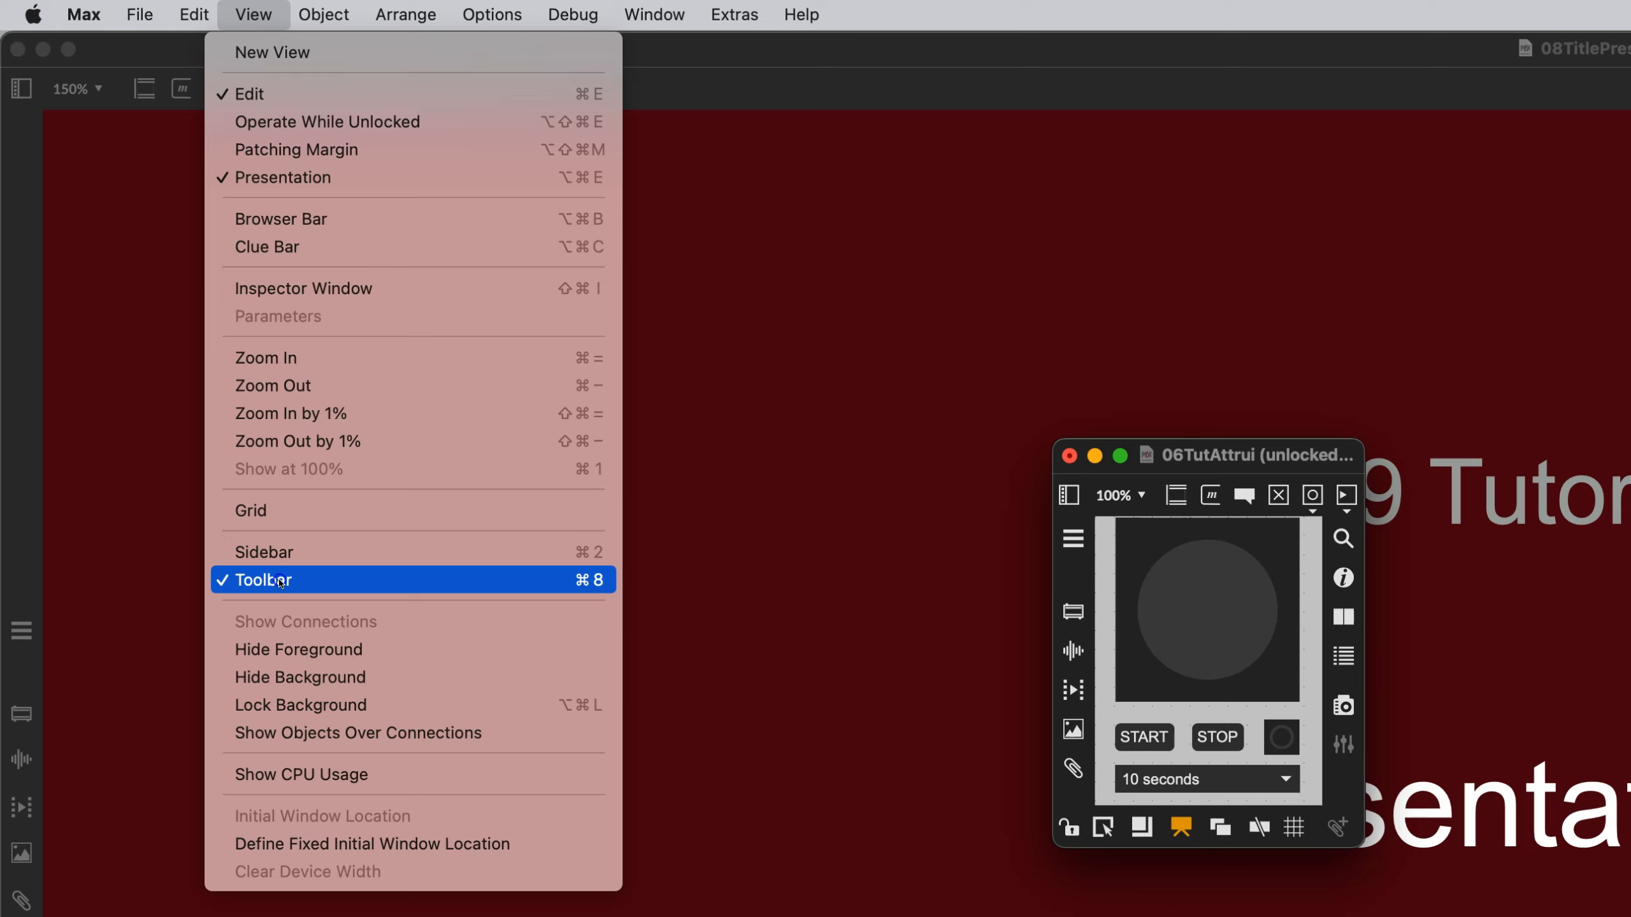
left_click(280, 581)
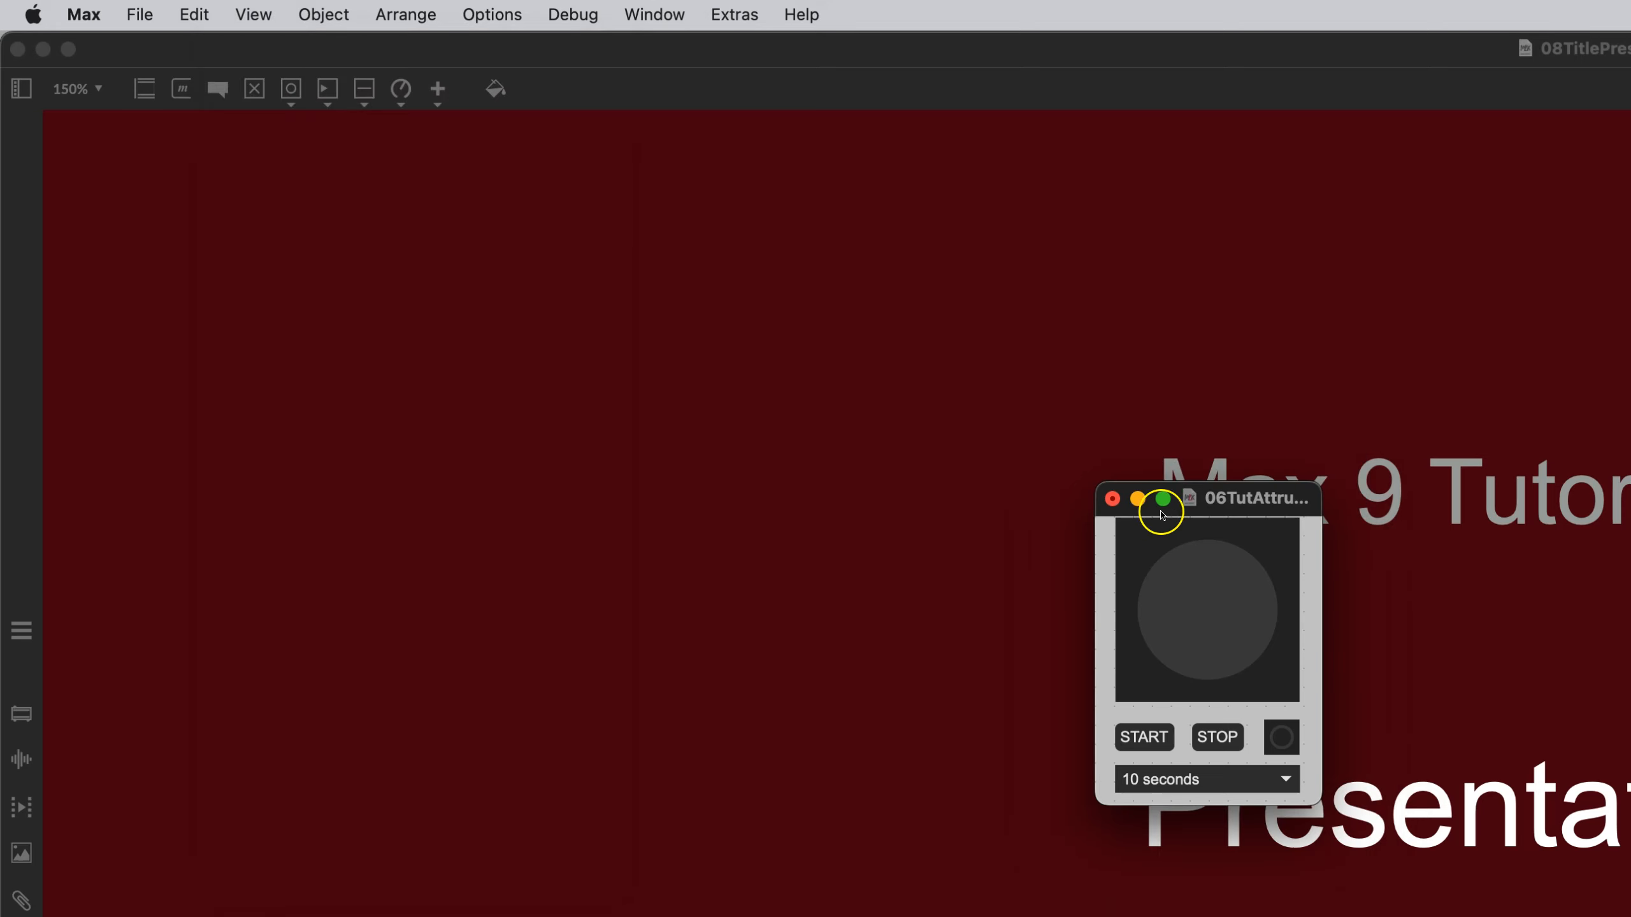
left_click_drag(1190, 500, 864, 466)
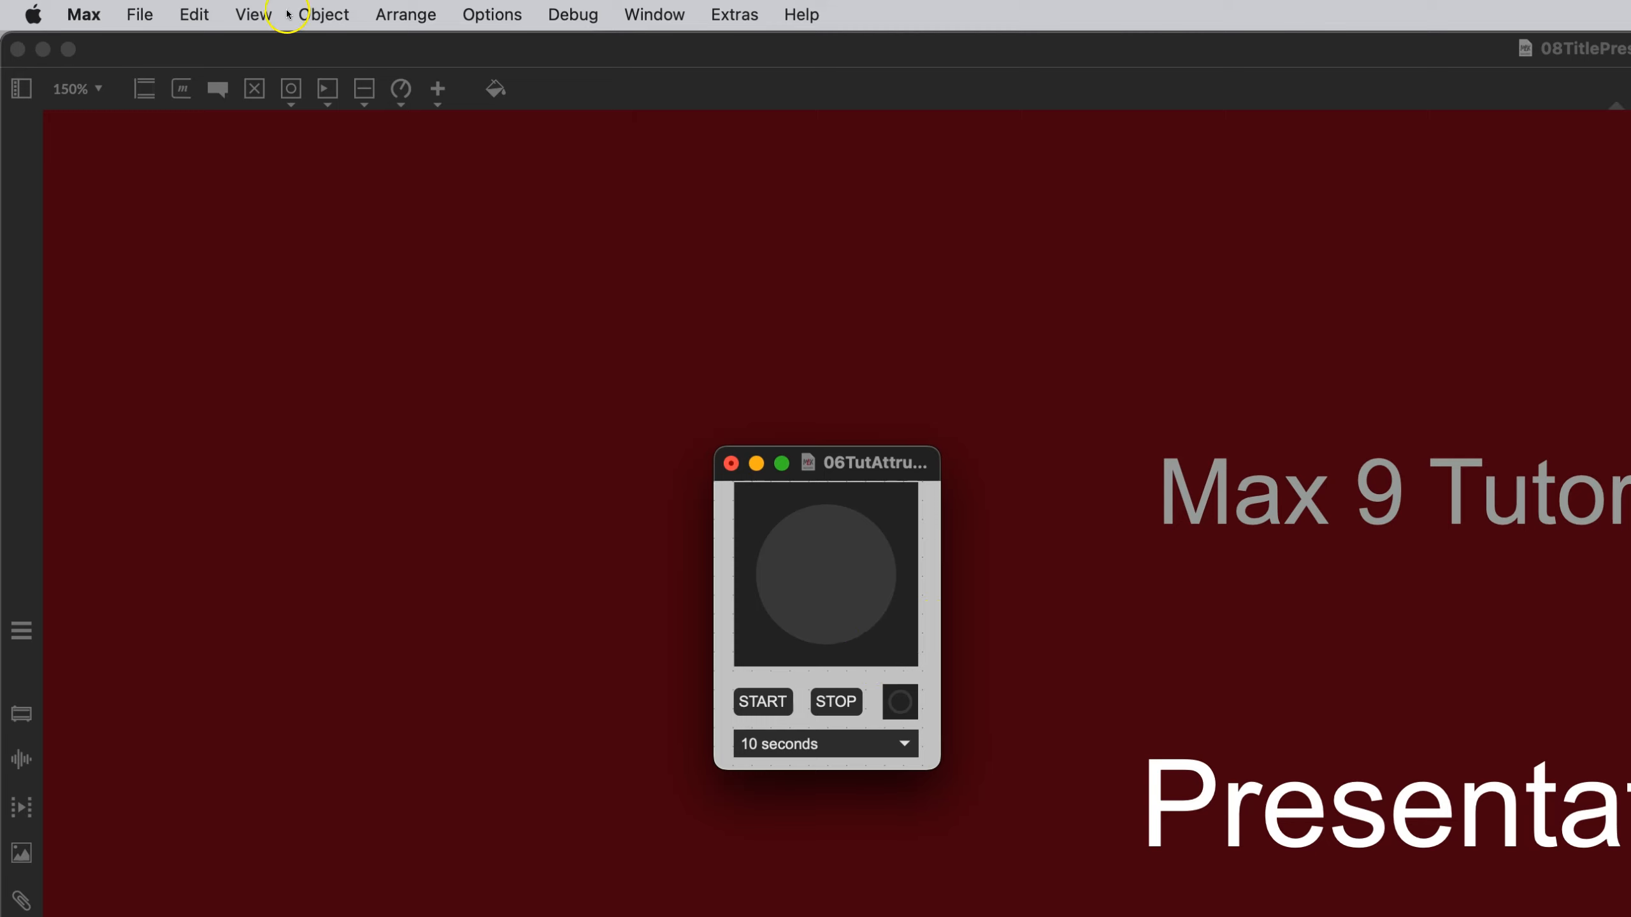
left_click(259, 14)
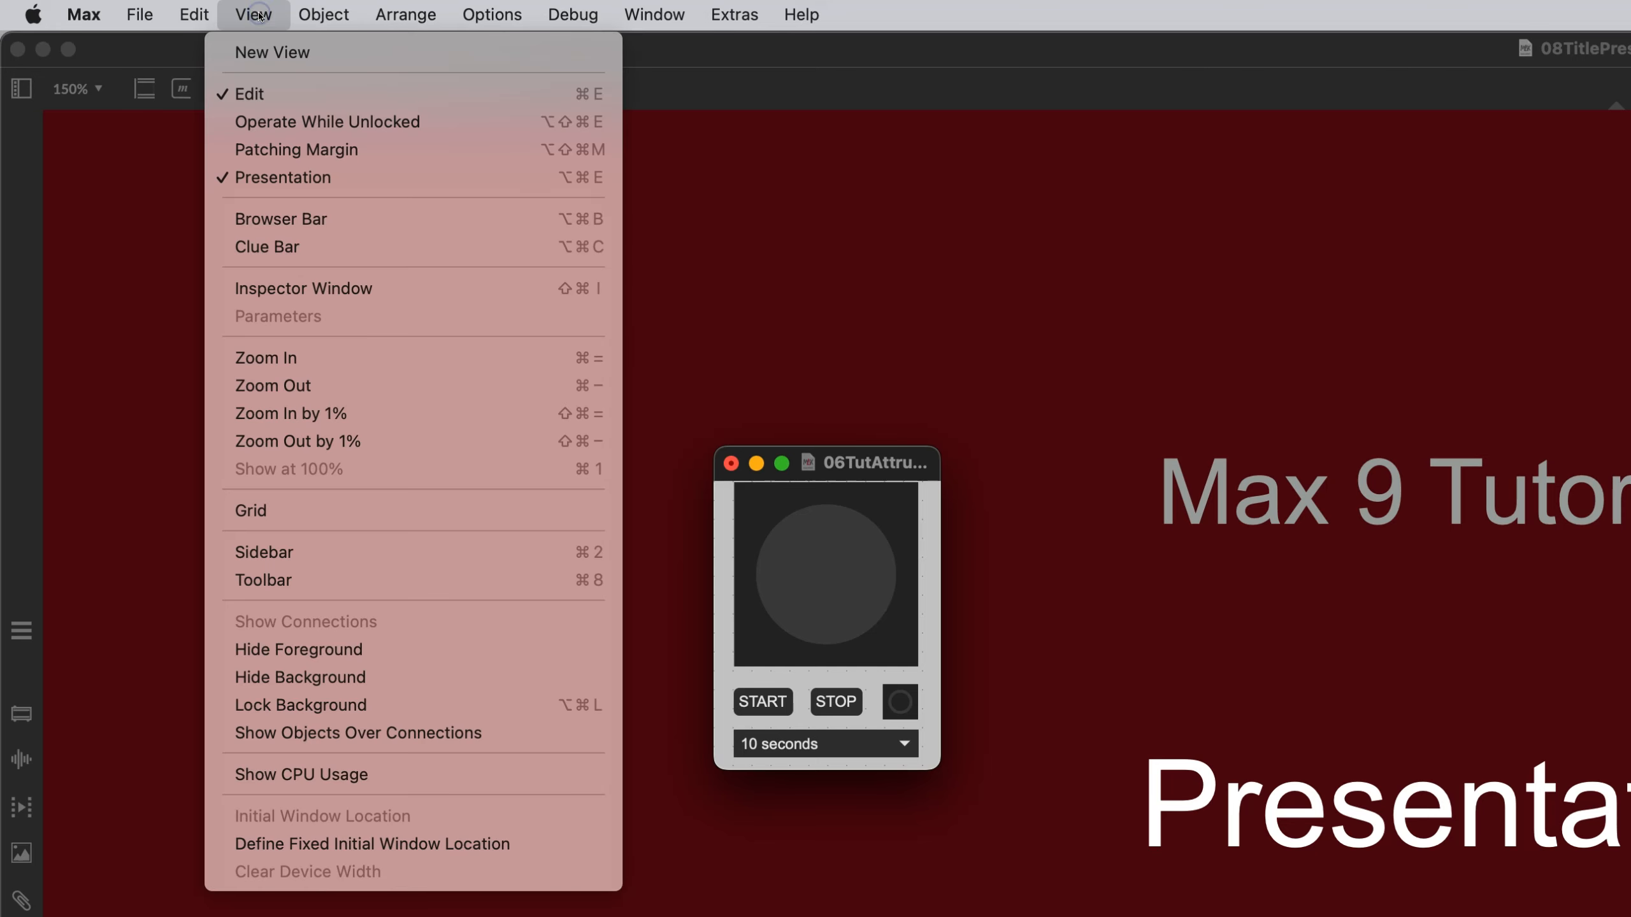
left_click(328, 846)
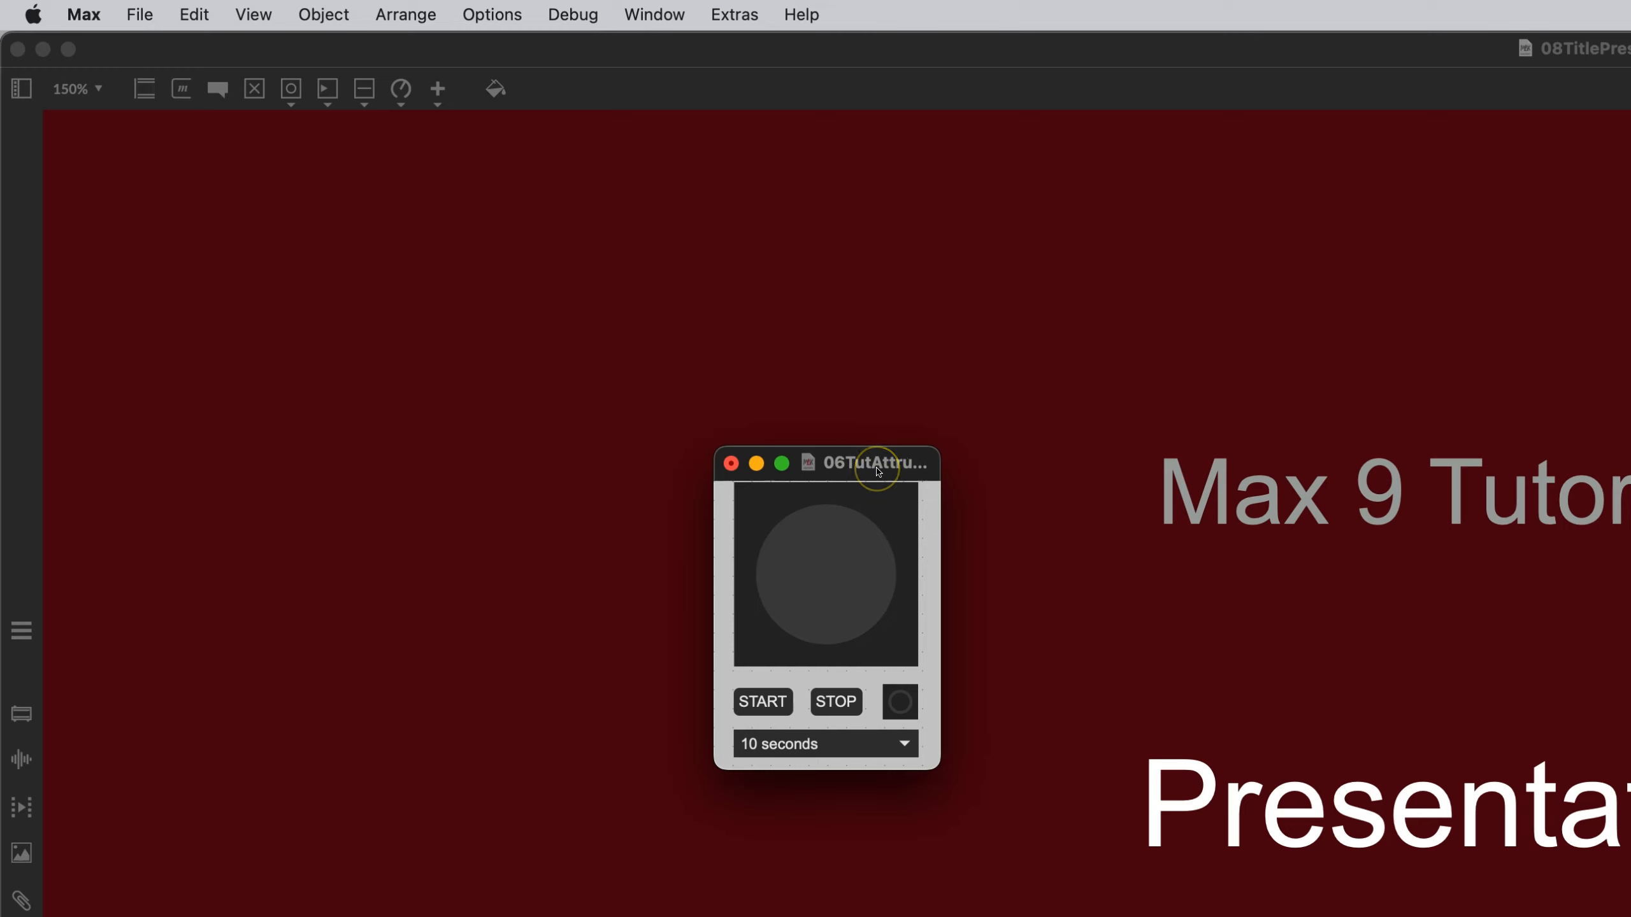
Step: Save the patcher under the new name 08TutPres2.maxpat in the Max9 folder and close its window
left_click(134, 10)
left_click(190, 572)
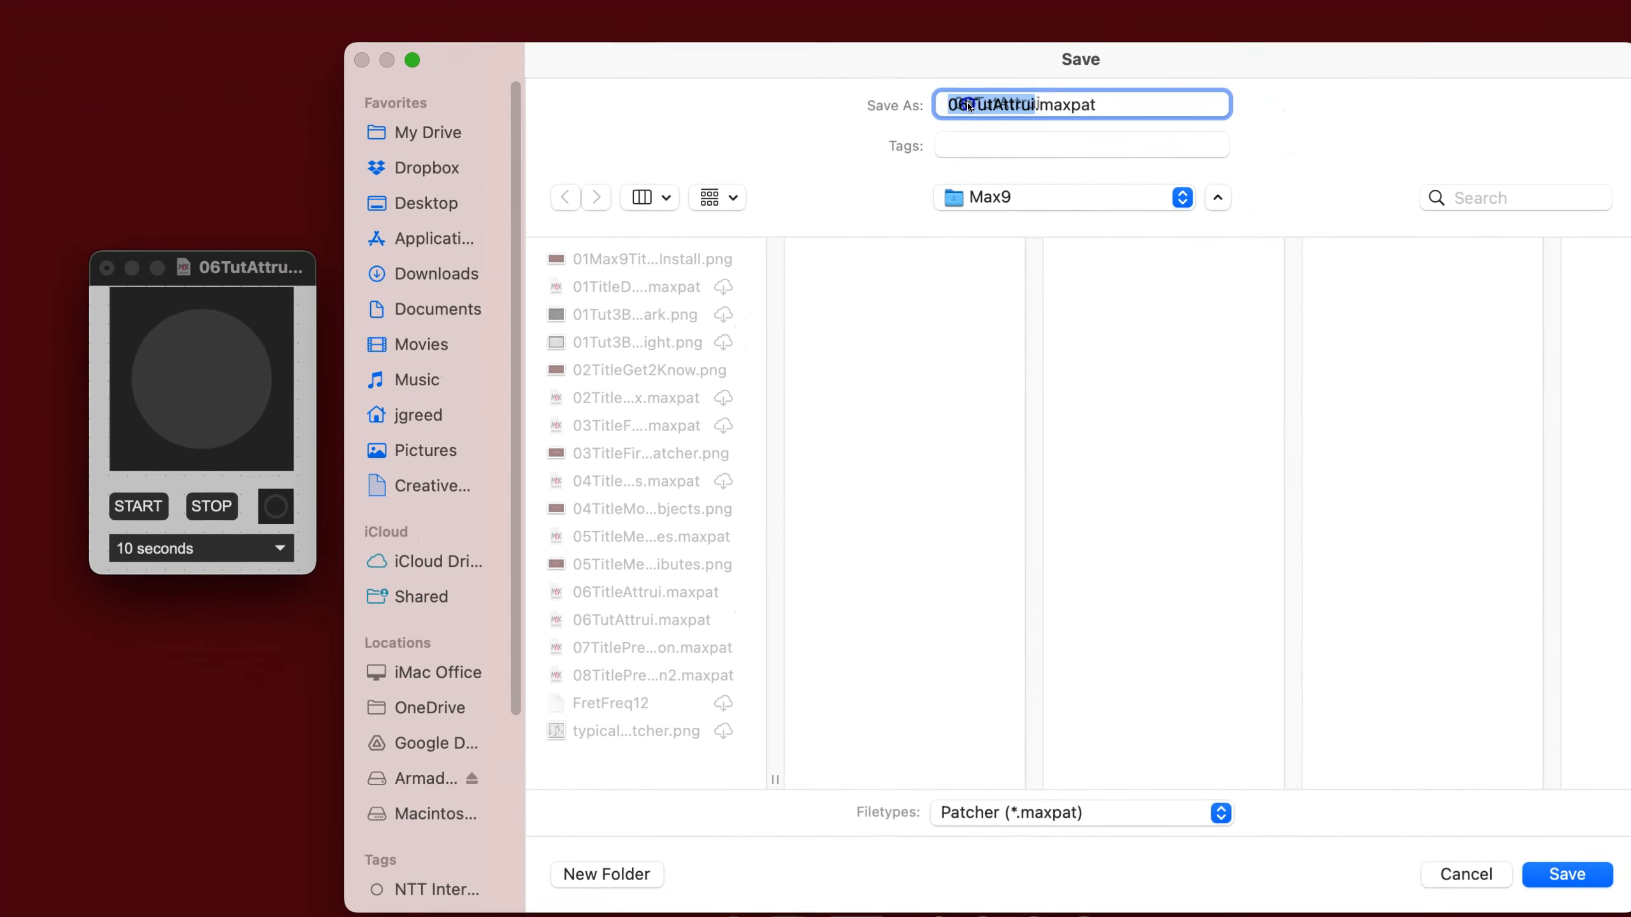
left_click(969, 104)
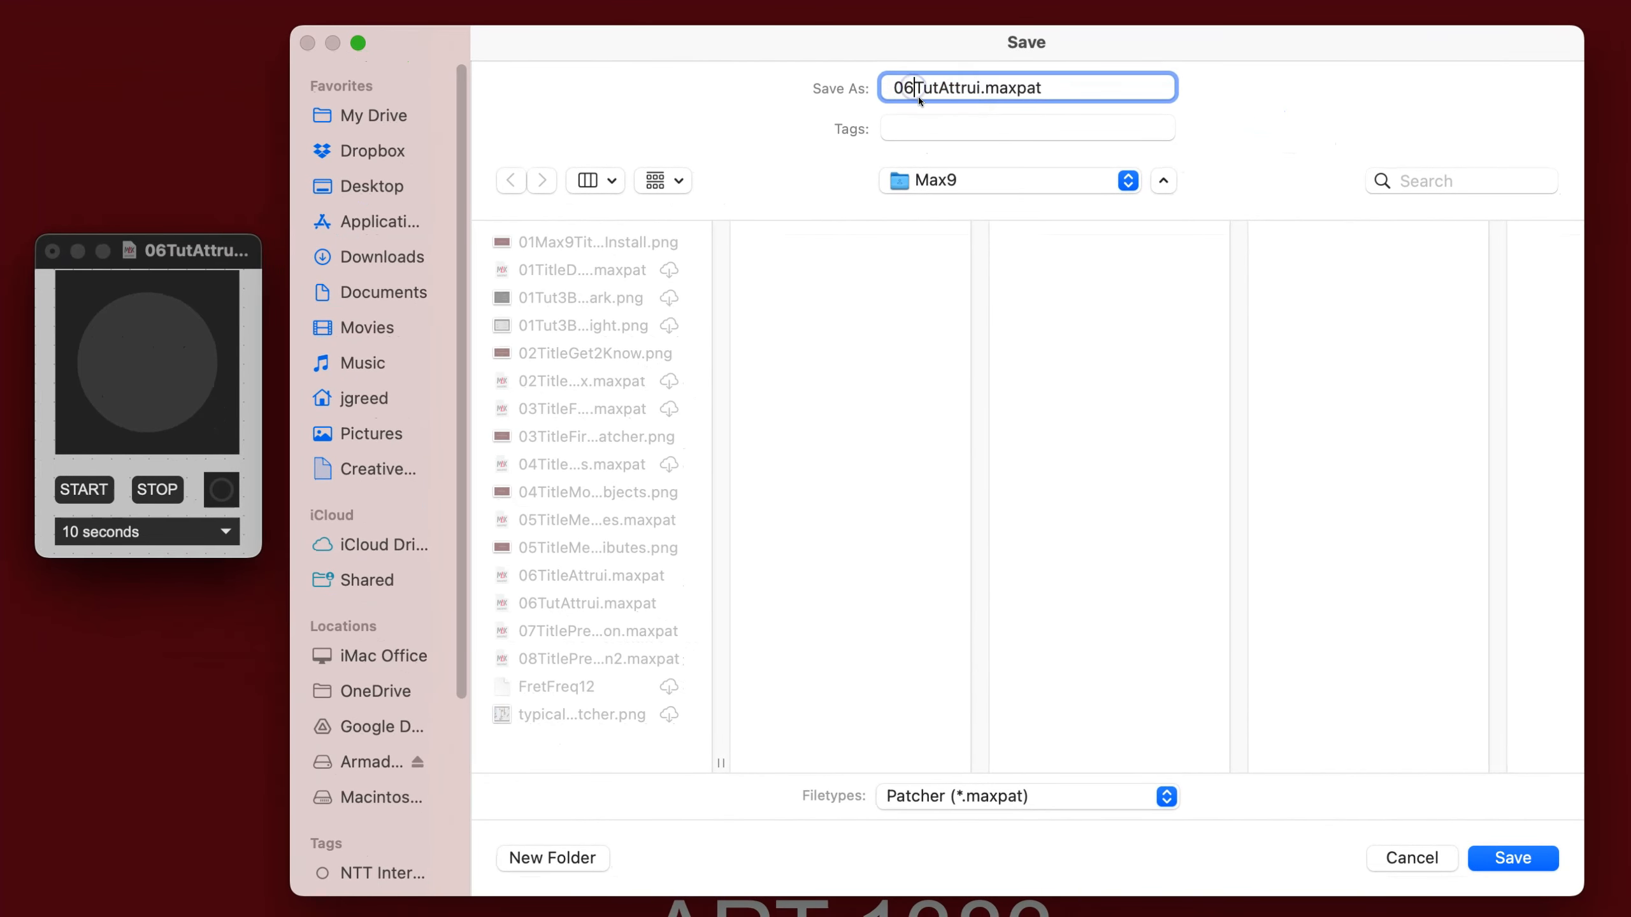
key("BackSpace")
type("8")
left_click_drag(939, 89, 978, 90)
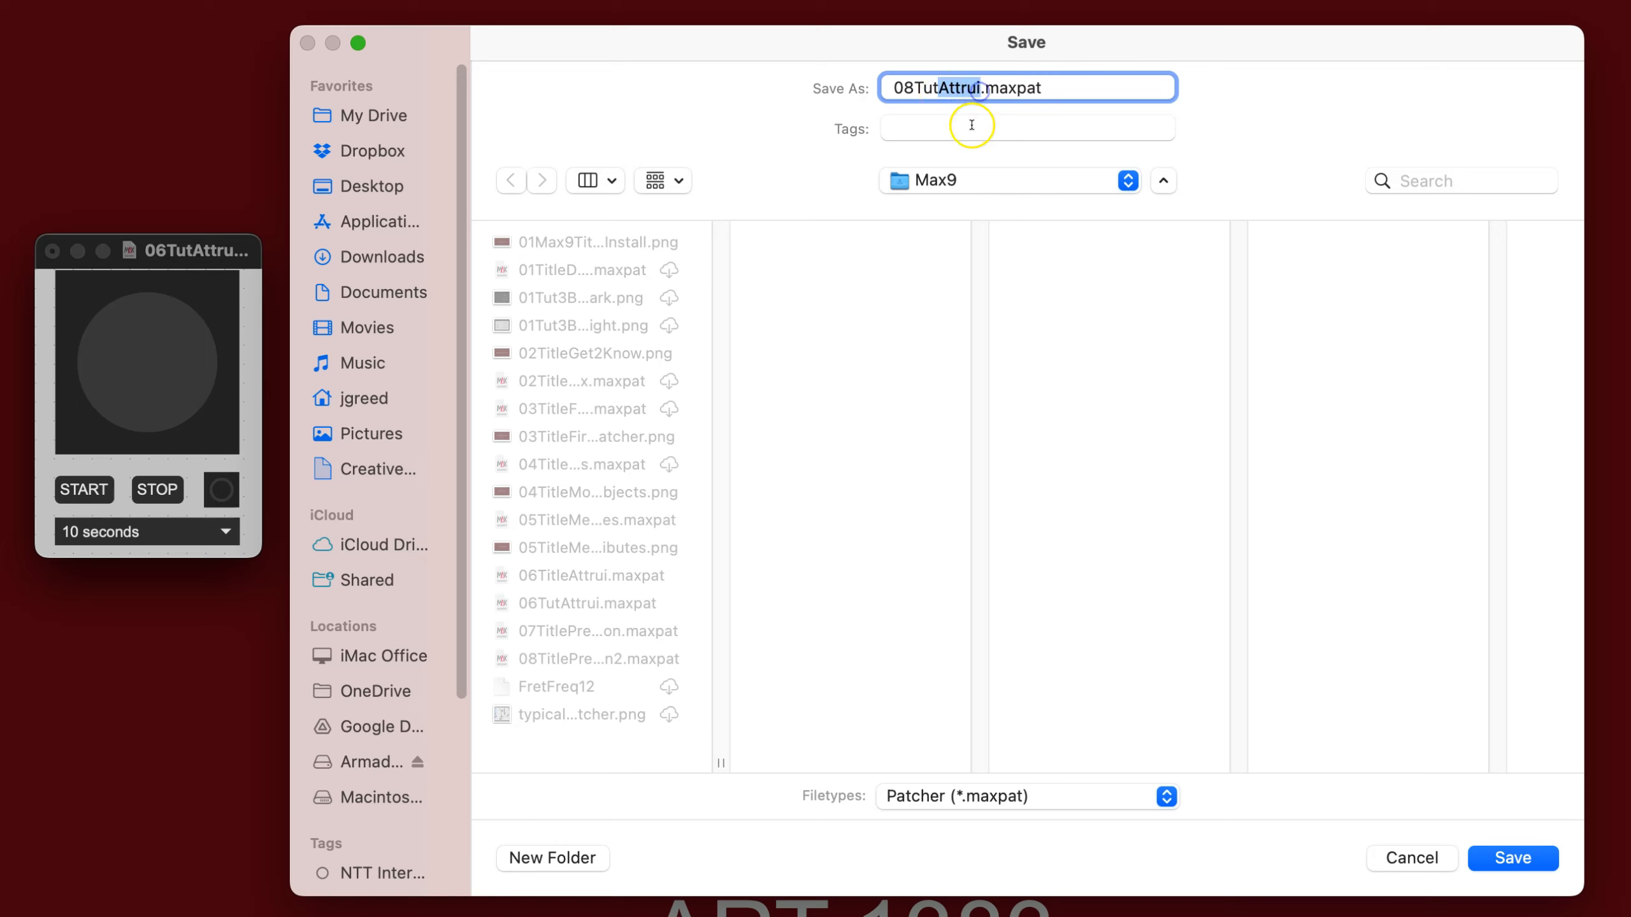
type("Pres2")
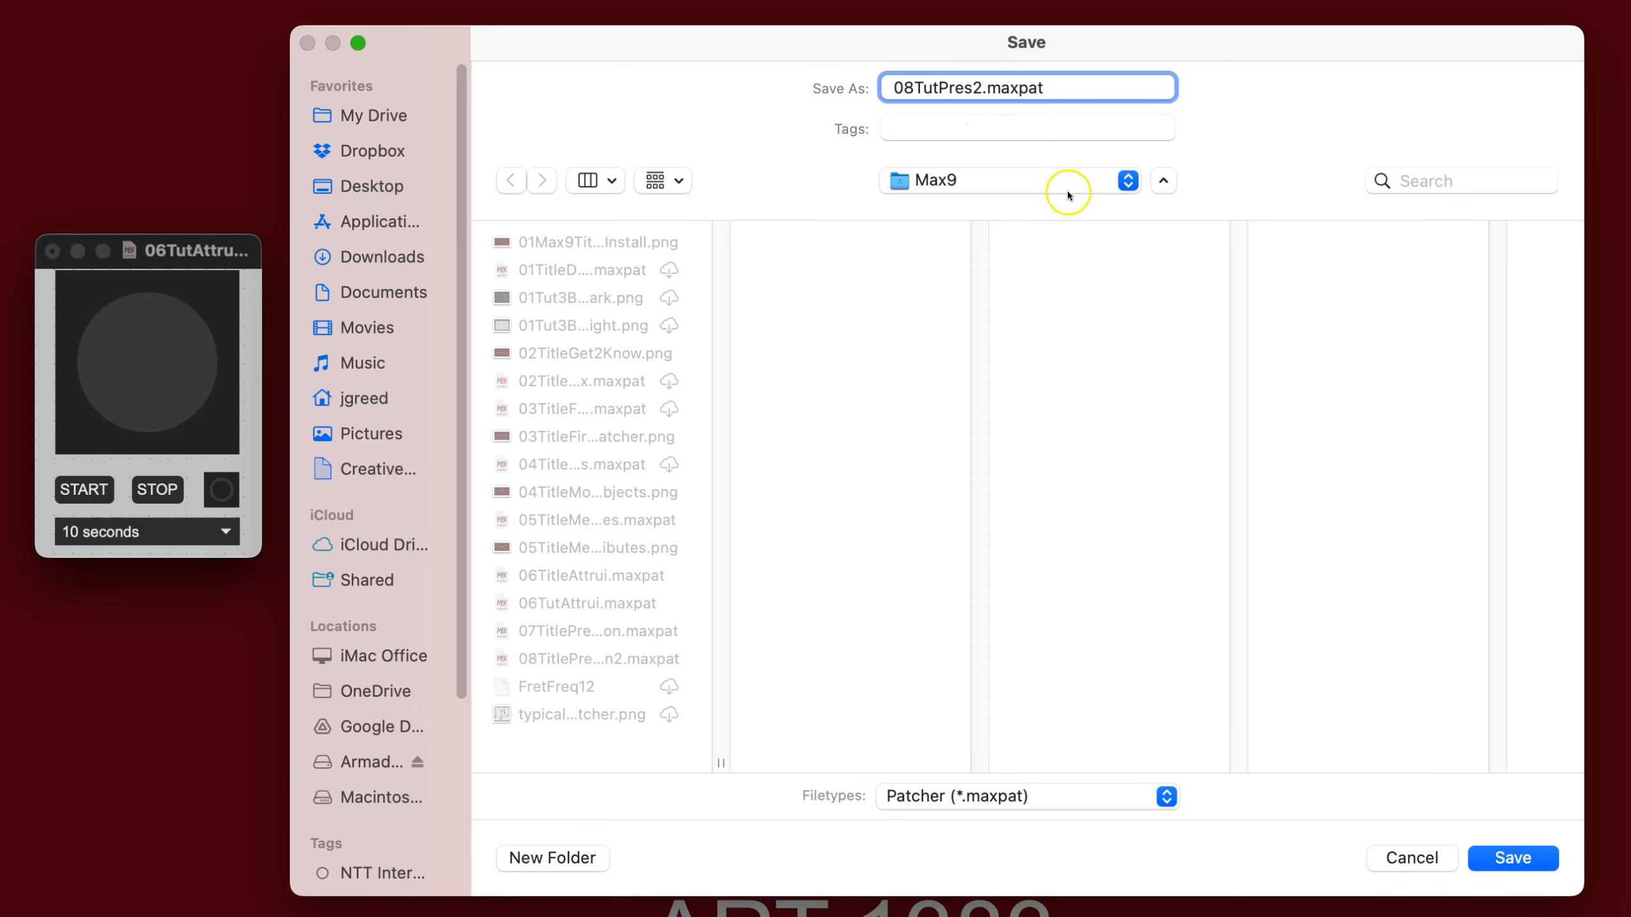
left_click(1532, 859)
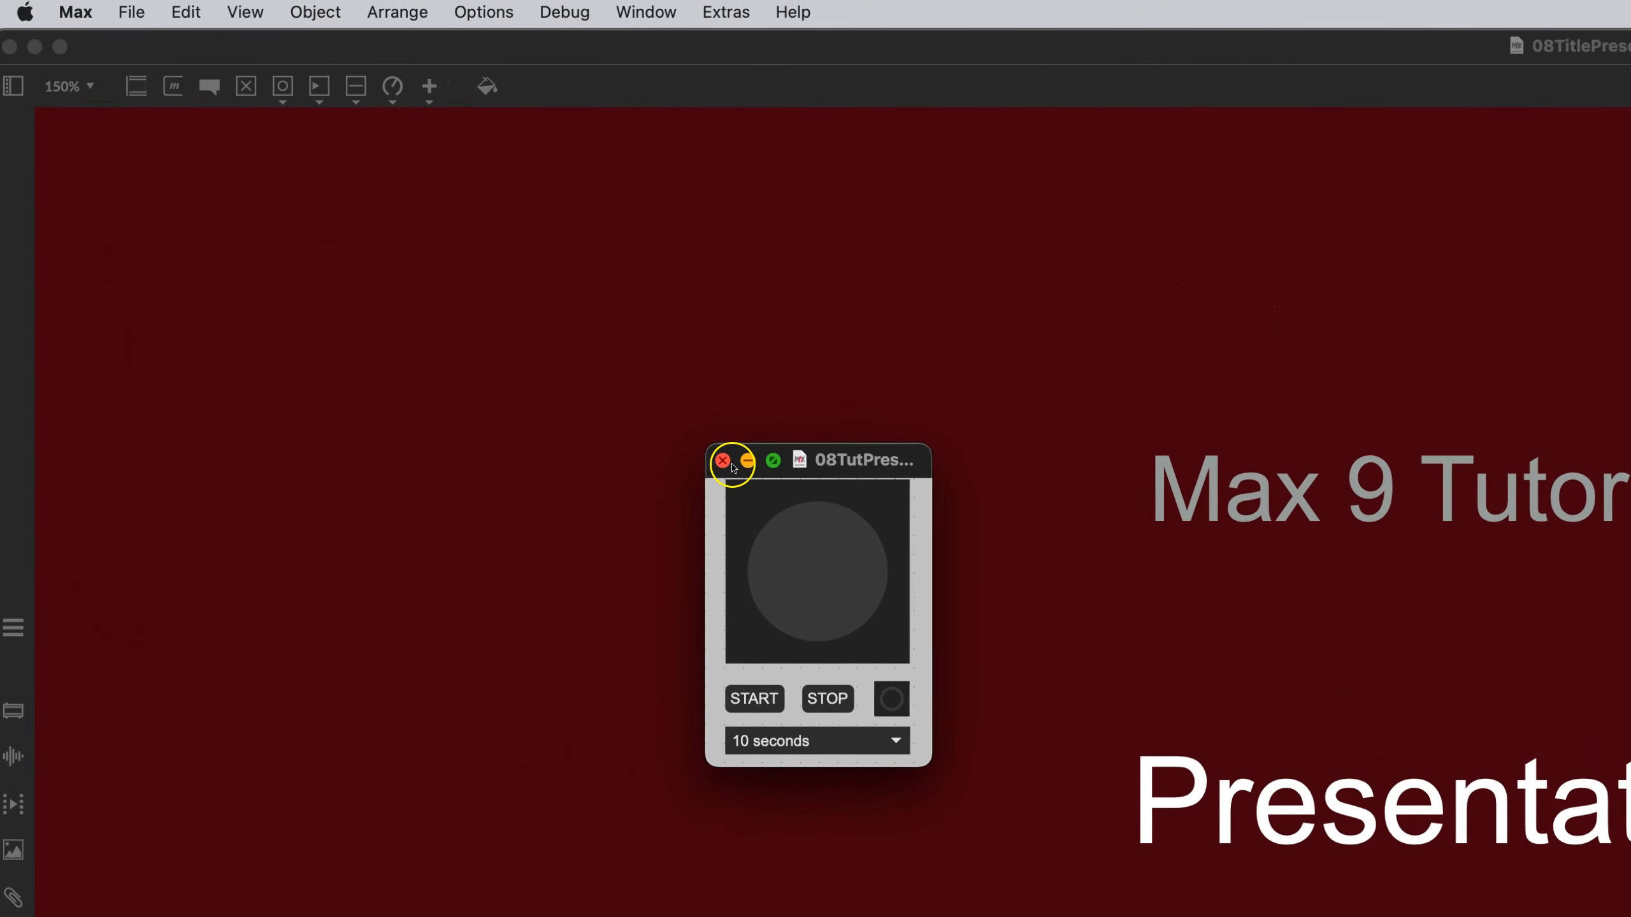
left_click(733, 466)
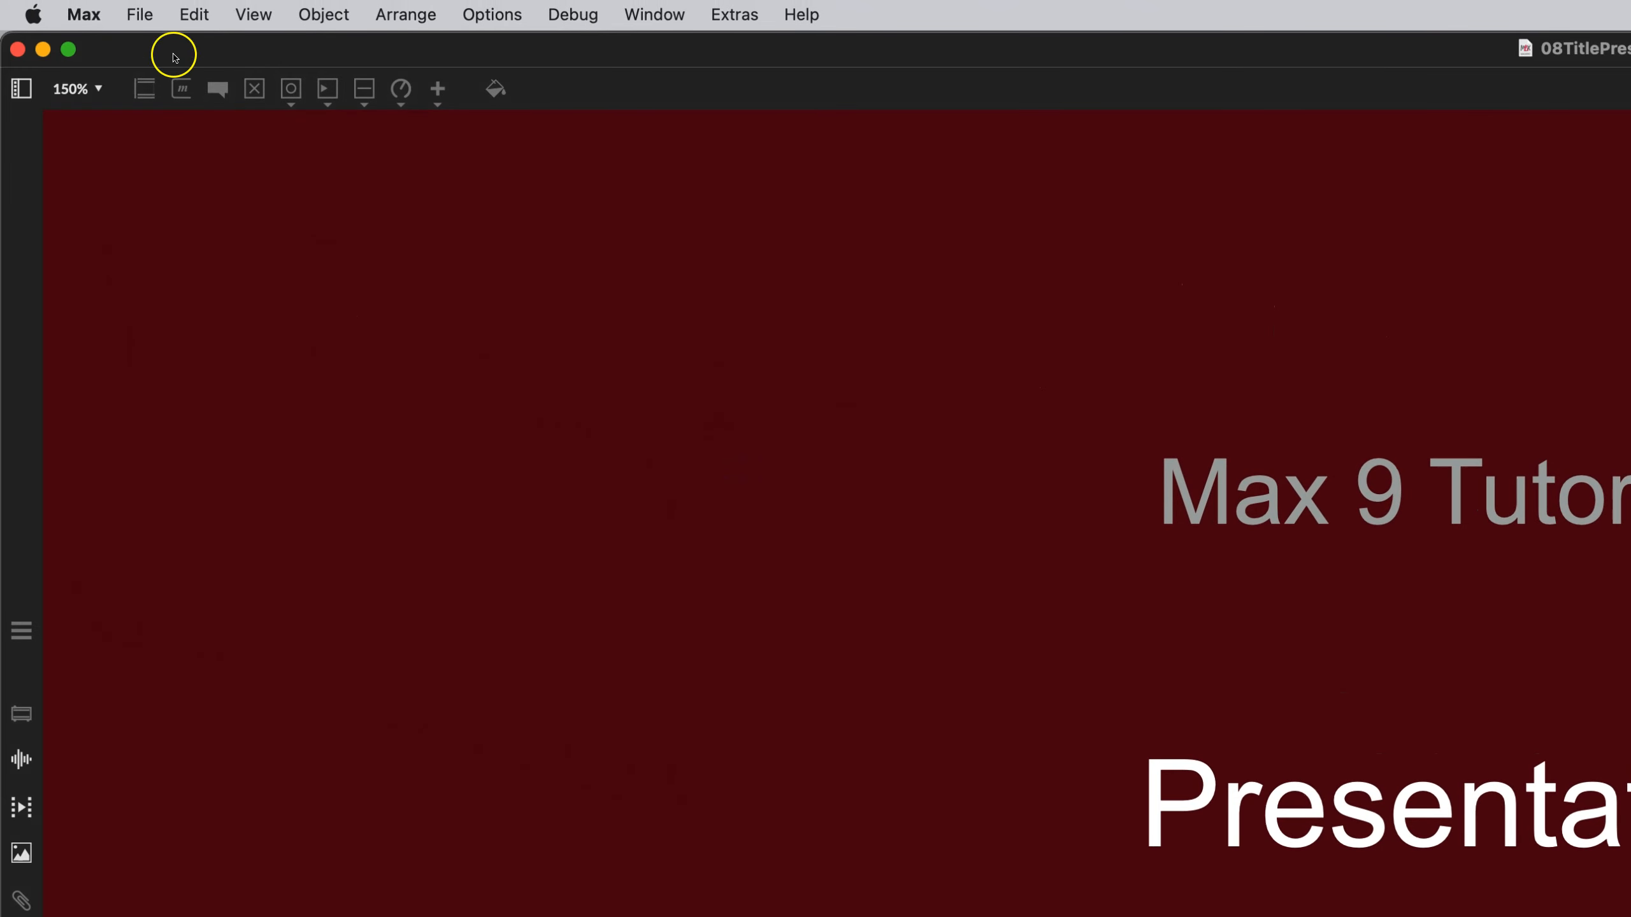